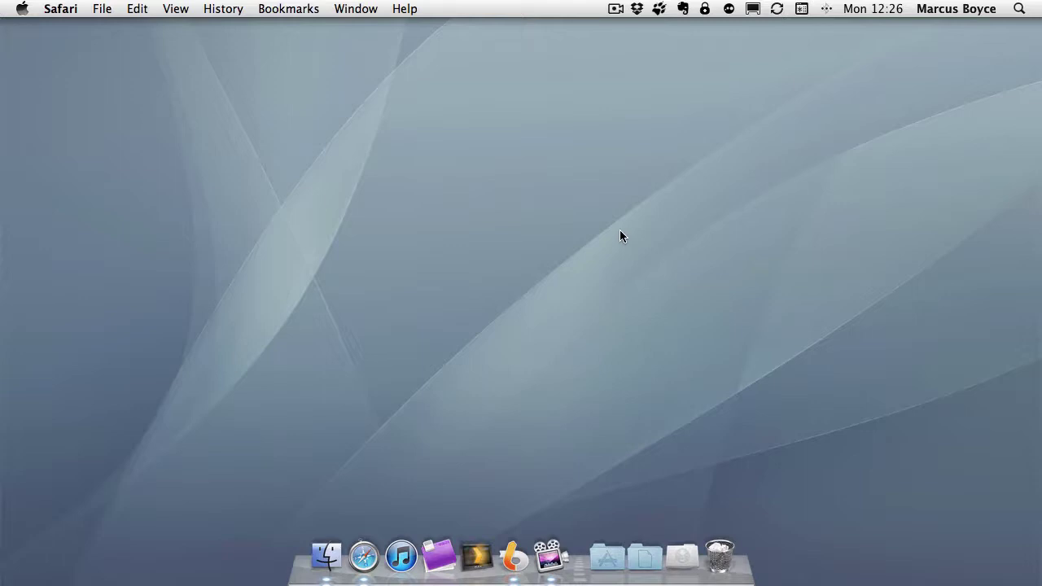
{"action": "left_click", "coordinate": [368, 564]}
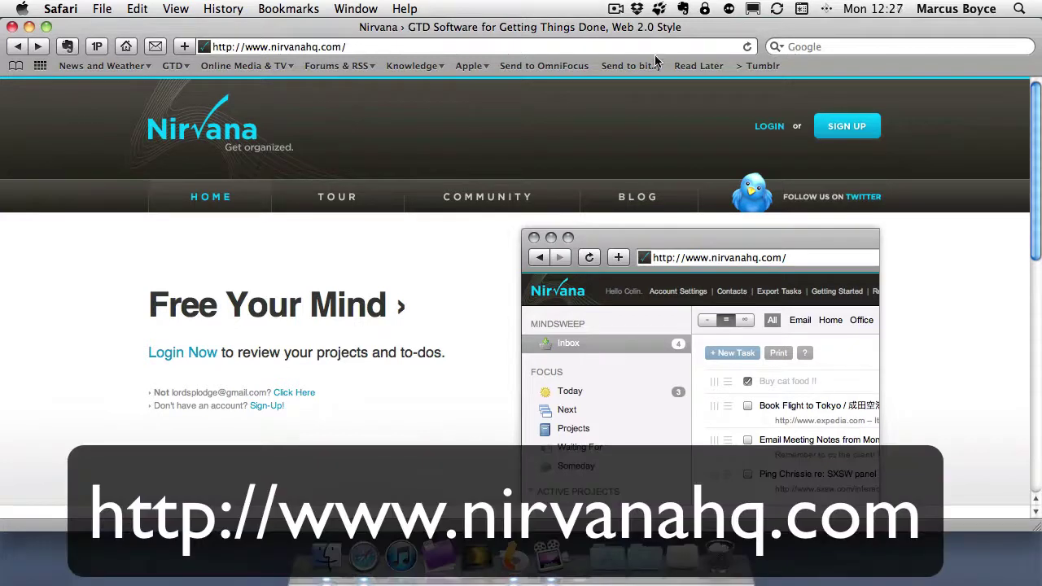
{"action": "left_click", "coordinate": [846, 126]}
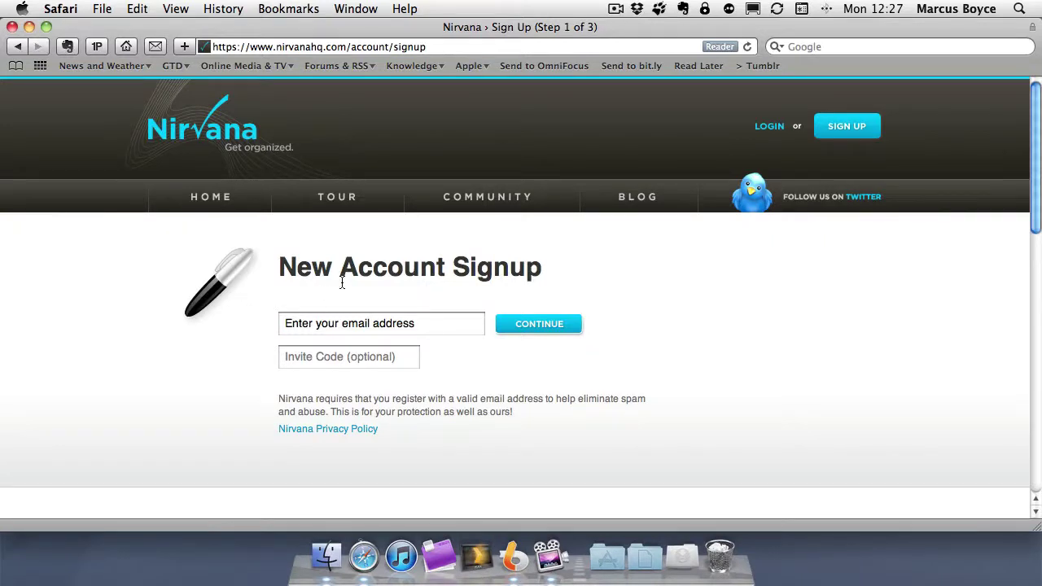
{"action": "left_click", "coordinate": [770, 128]}
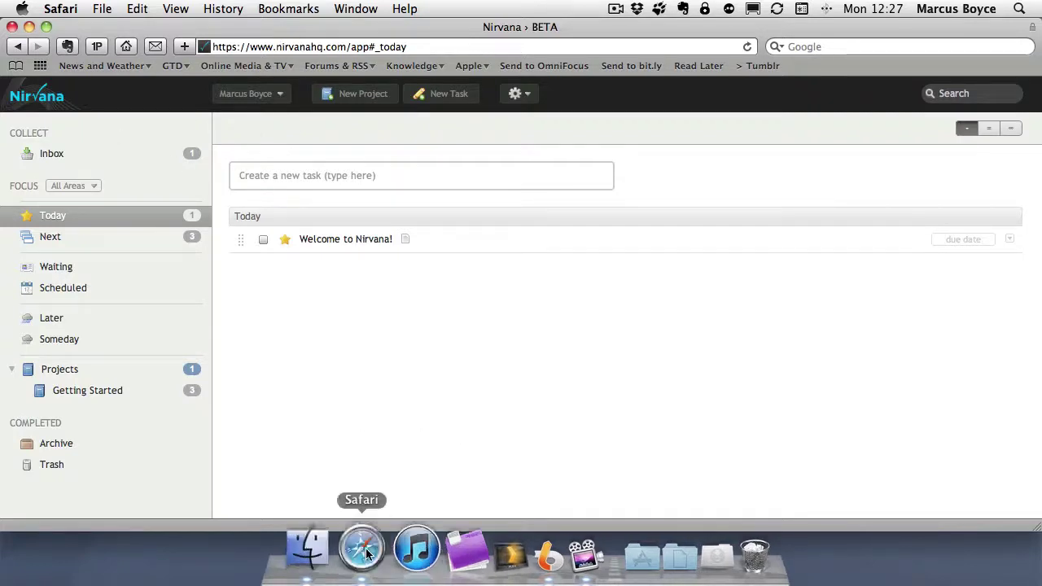
- Launch Things from the Applications folder and arrange its window alongside a smaller browser window showing Nirvana
{"action": "left_click", "coordinate": [320, 559]}
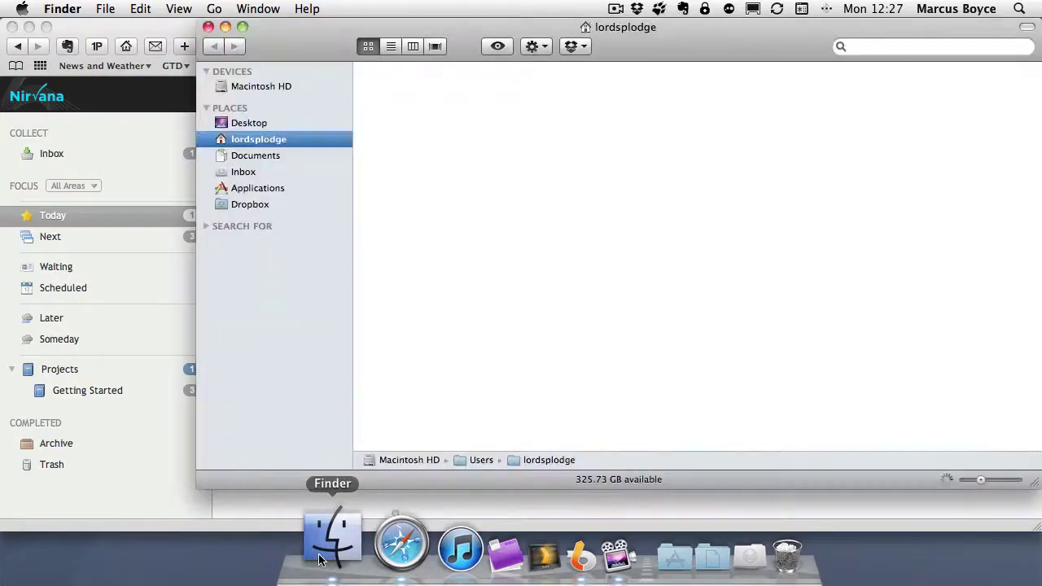
{"action": "key", "text": "super+shift+a"}
{"action": "type", "text": "things"}
{"action": "key", "text": "super+o"}
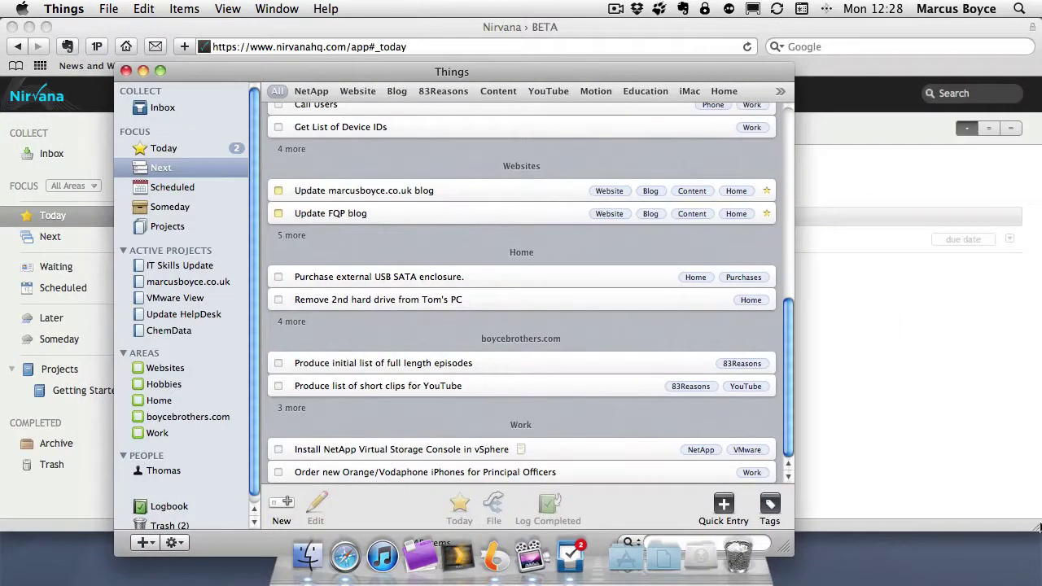
{"action": "left_click_drag", "start_coordinate": [1037, 528], "coordinate": [384, 498]}
{"action": "left_click_drag", "start_coordinate": [506, 73], "coordinate": [757, 27]}
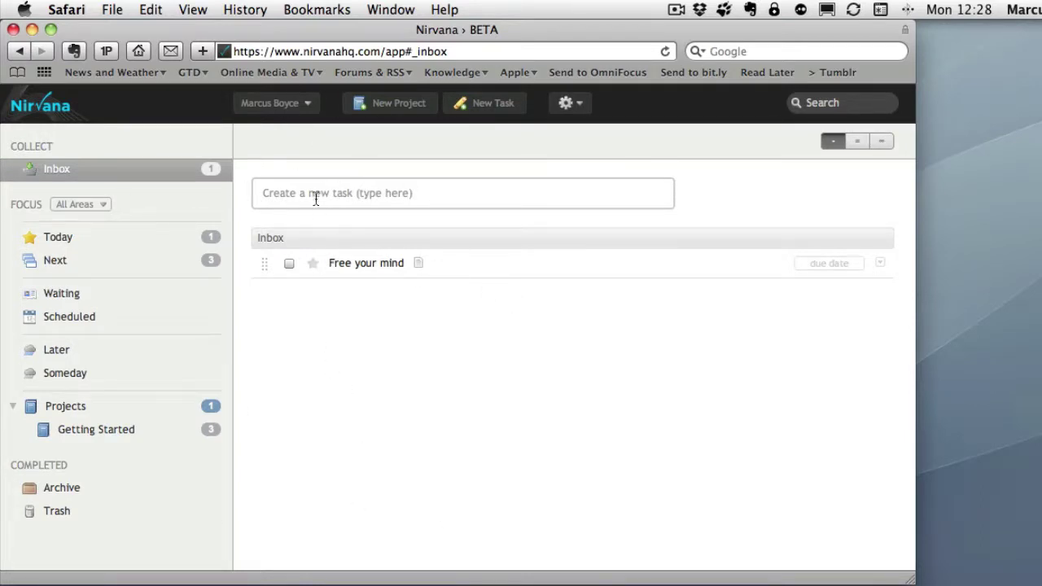
- Create a task named "buy some milk" in the Nirvana Inbox using the inline task entry
{"action": "left_click", "coordinate": [371, 200]}
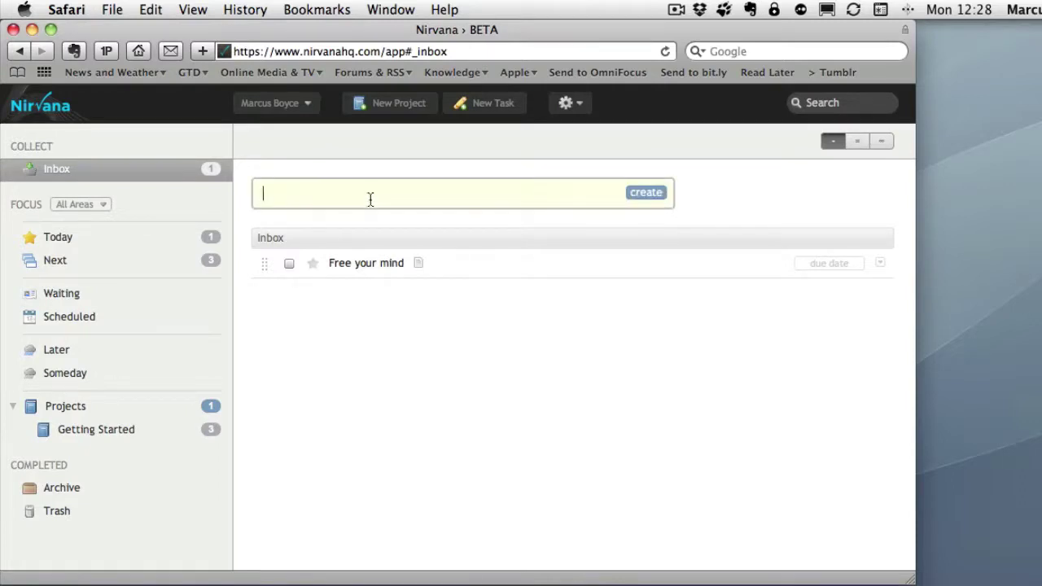
{"action": "type", "text": "buy some milk"}
{"action": "left_click", "coordinate": [638, 195]}
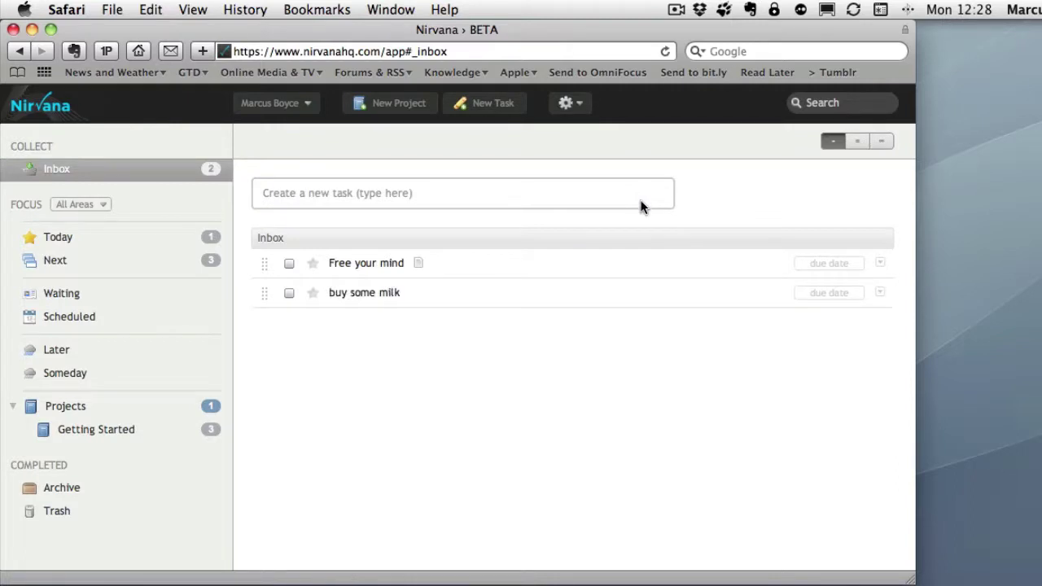
- Create a task named "buy some eggs" through the detailed task form, keep it in the Inbox and save it
{"action": "key", "text": "n"}
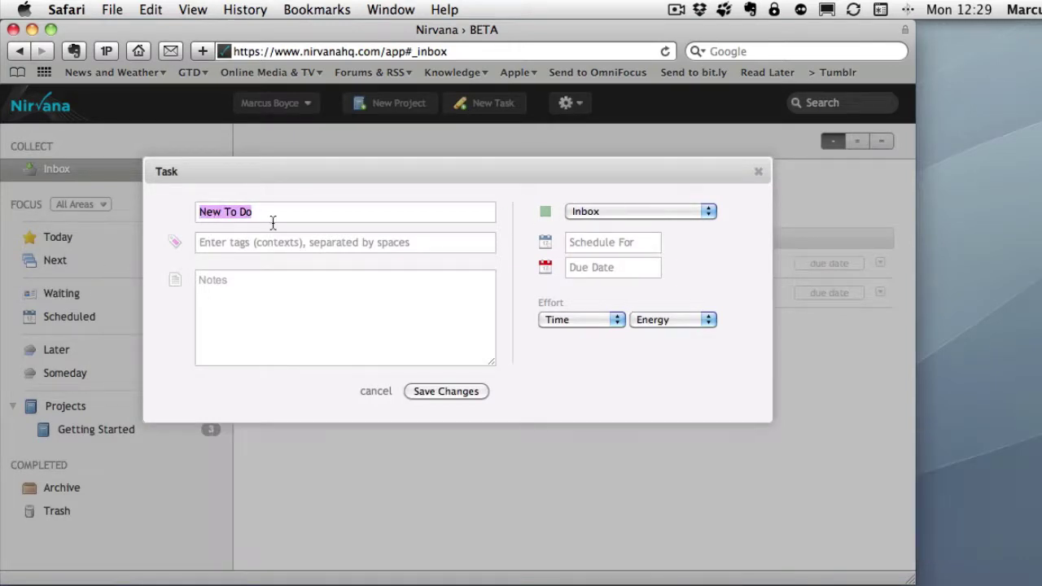
{"action": "type", "text": "buy some eggs"}
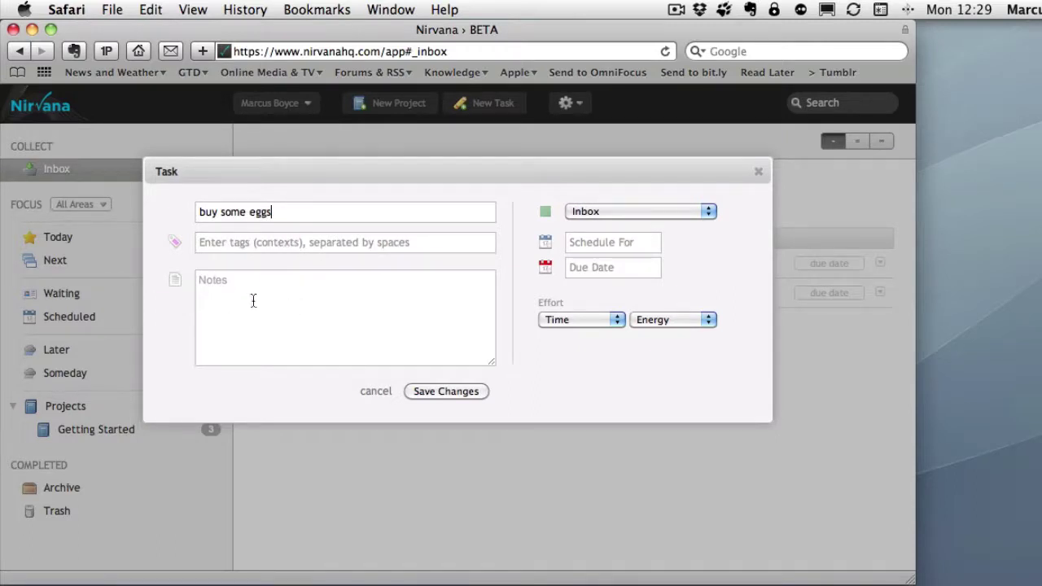
{"action": "left_click", "coordinate": [617, 211]}
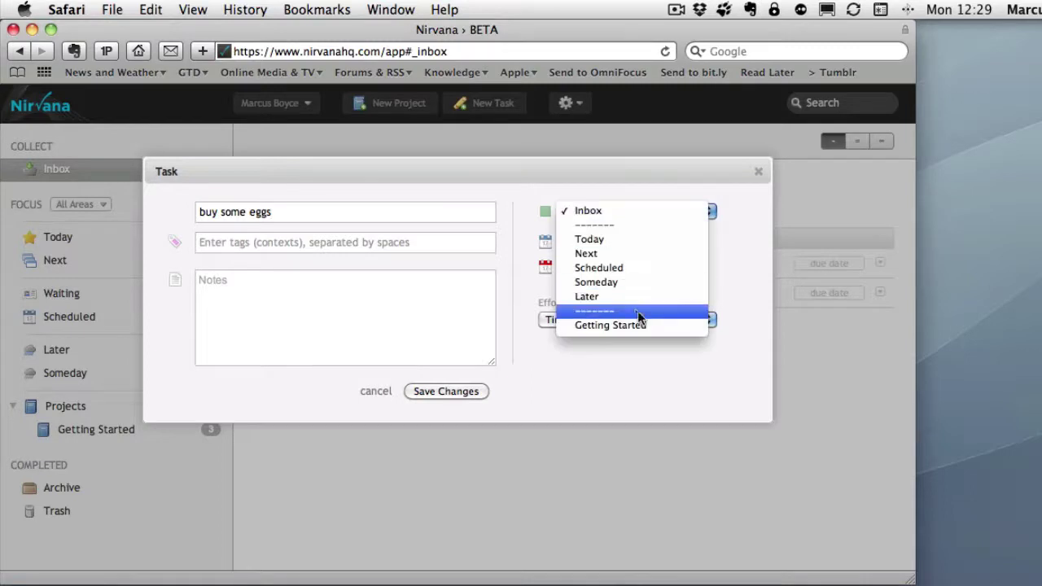
{"action": "left_click", "coordinate": [599, 205]}
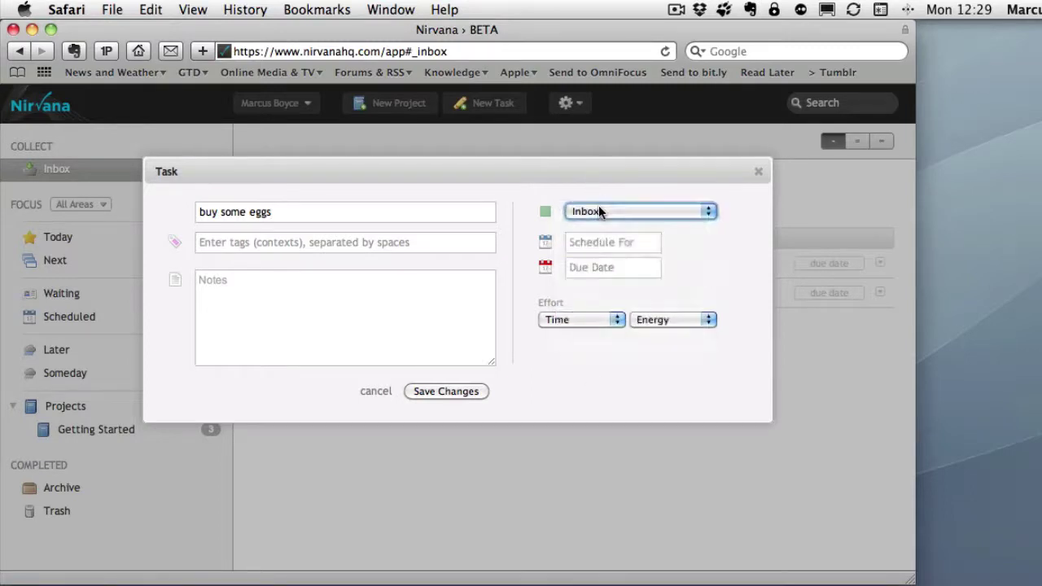
{"action": "left_click", "coordinate": [451, 390]}
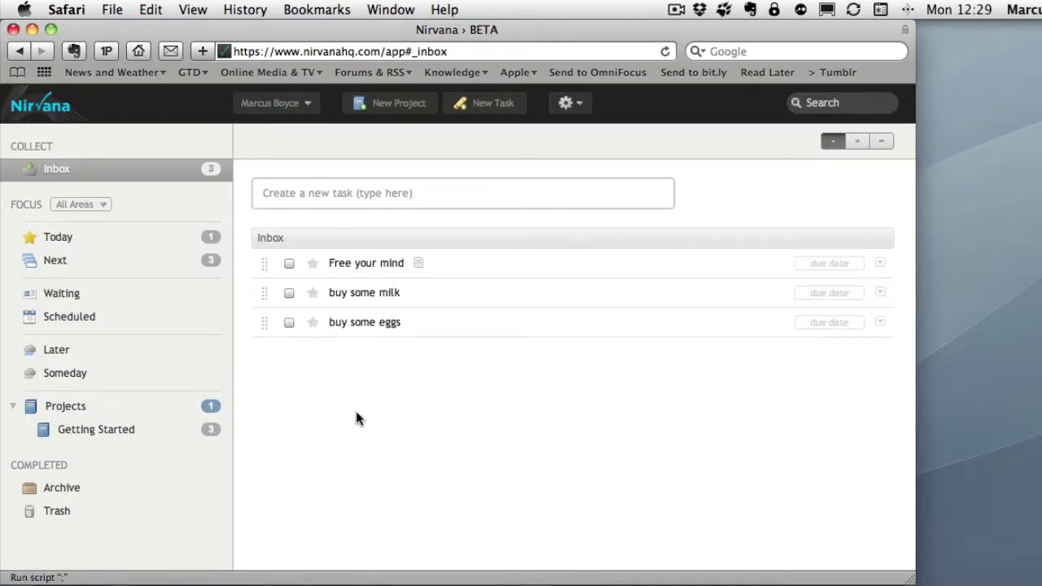
- View the details of the "Welcome to Nirvana!" task in the Today list without changing them, and mark the task complete
{"action": "left_click", "coordinate": [54, 240]}
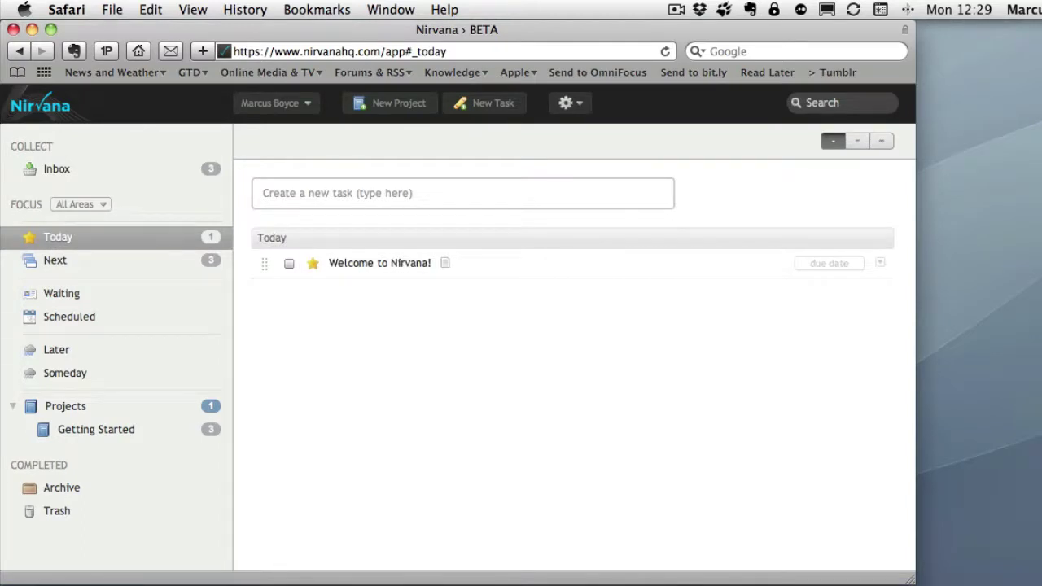
{"action": "left_click", "coordinate": [370, 265]}
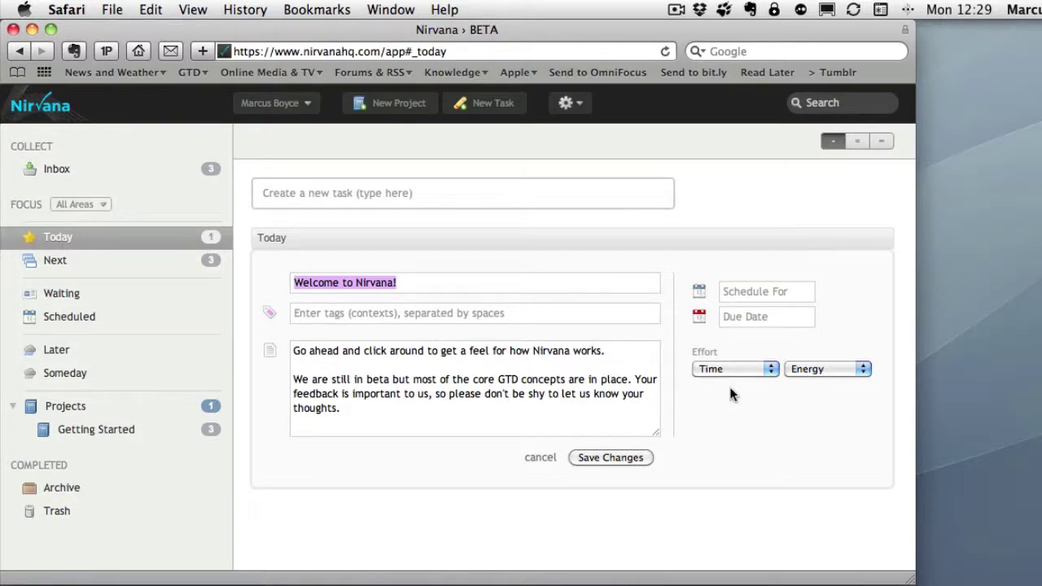
{"action": "left_click", "coordinate": [539, 457]}
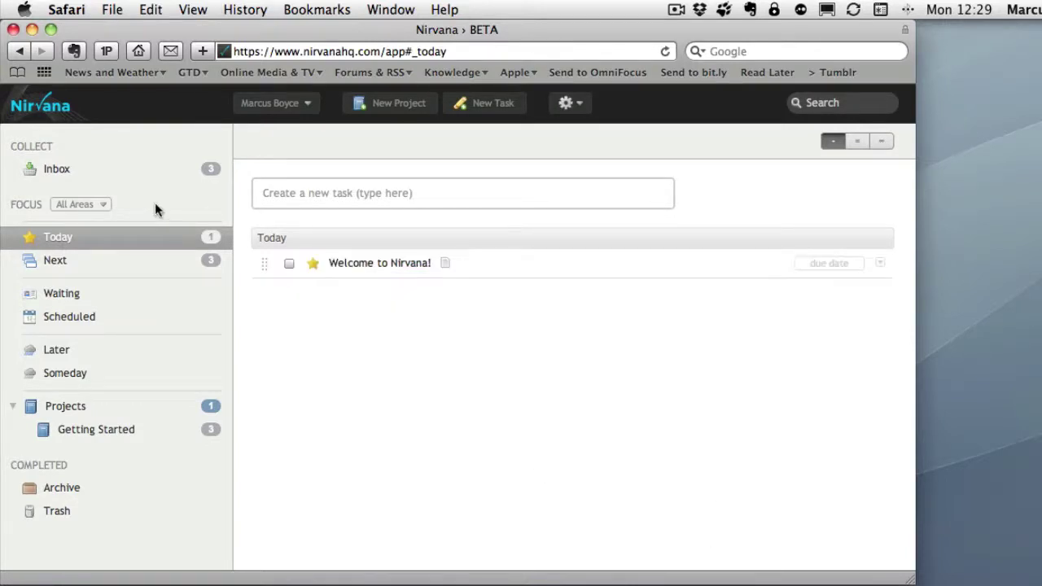
{"action": "left_click", "coordinate": [289, 264]}
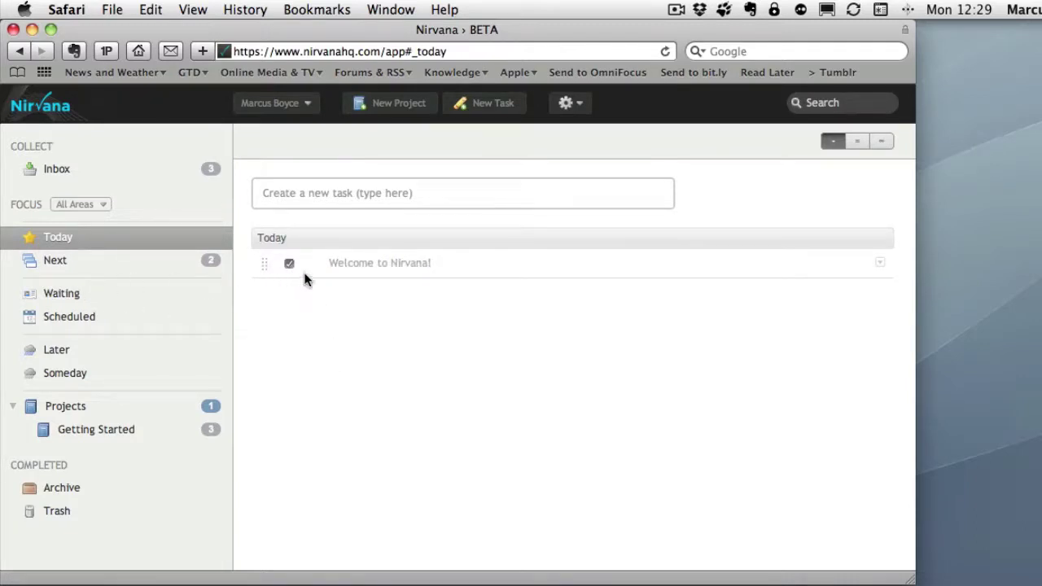
- Examine the details of the "Brush up on GTD (Getting Things Done)" task in the Next list and close them without saving
{"action": "left_click", "coordinate": [103, 267]}
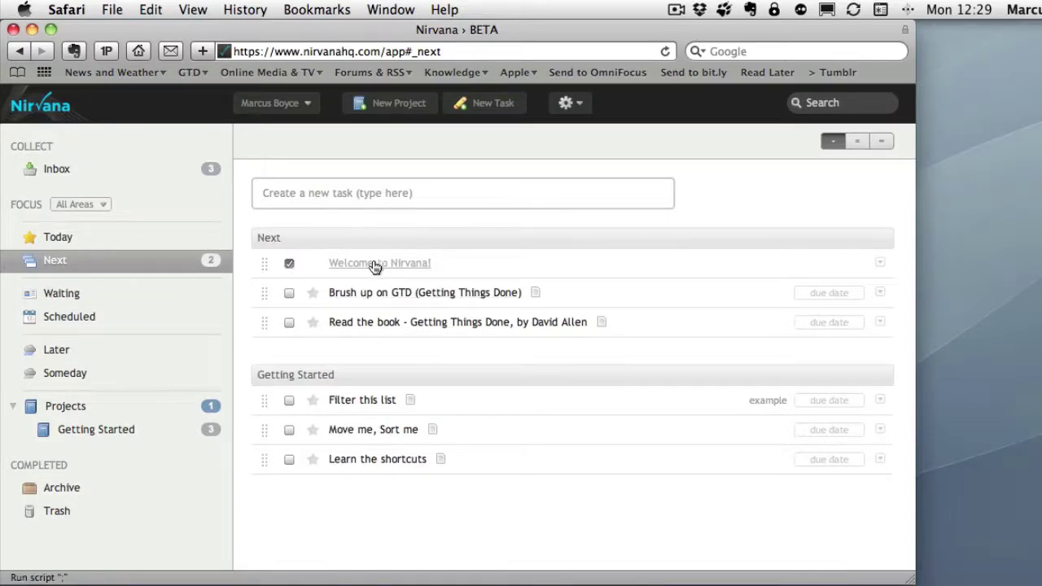
{"action": "left_click", "coordinate": [407, 292]}
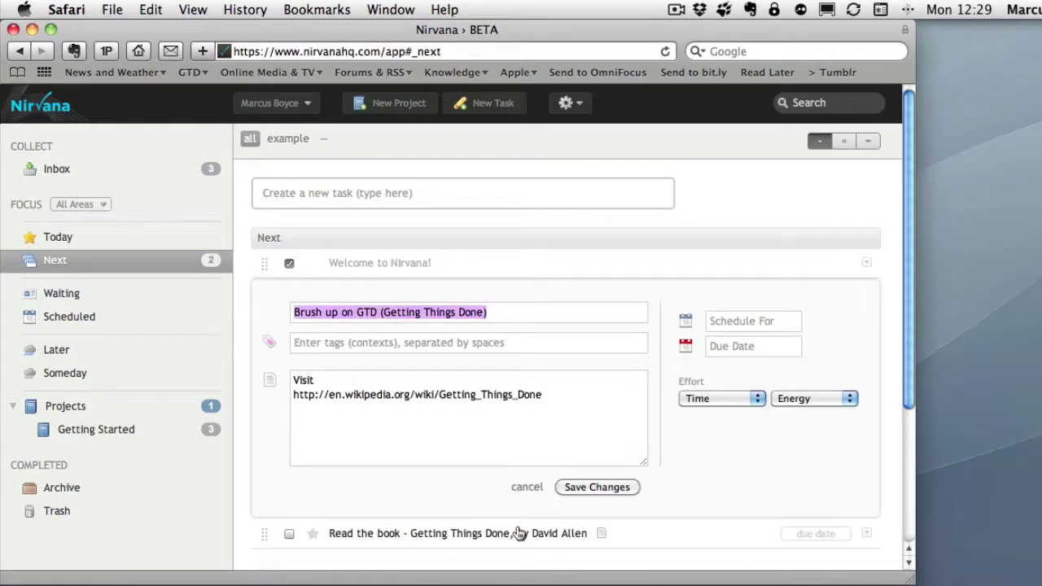
{"action": "left_click", "coordinate": [527, 487]}
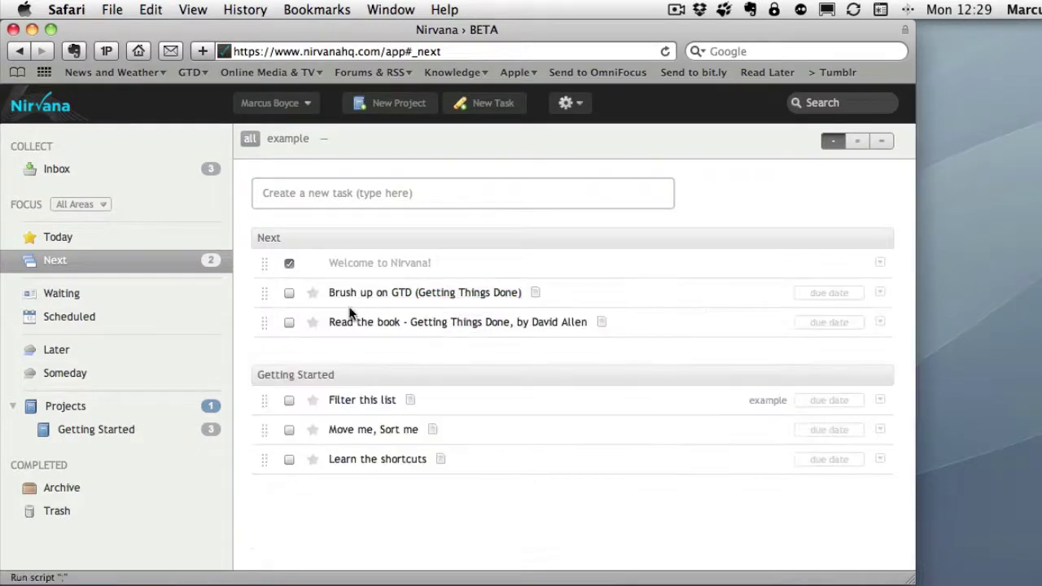
- Assign the "Brush up on GTD (Getting Things Done)" task to Today and check the Today list
{"action": "left_click_drag", "start_coordinate": [264, 297], "coordinate": [67, 249]}
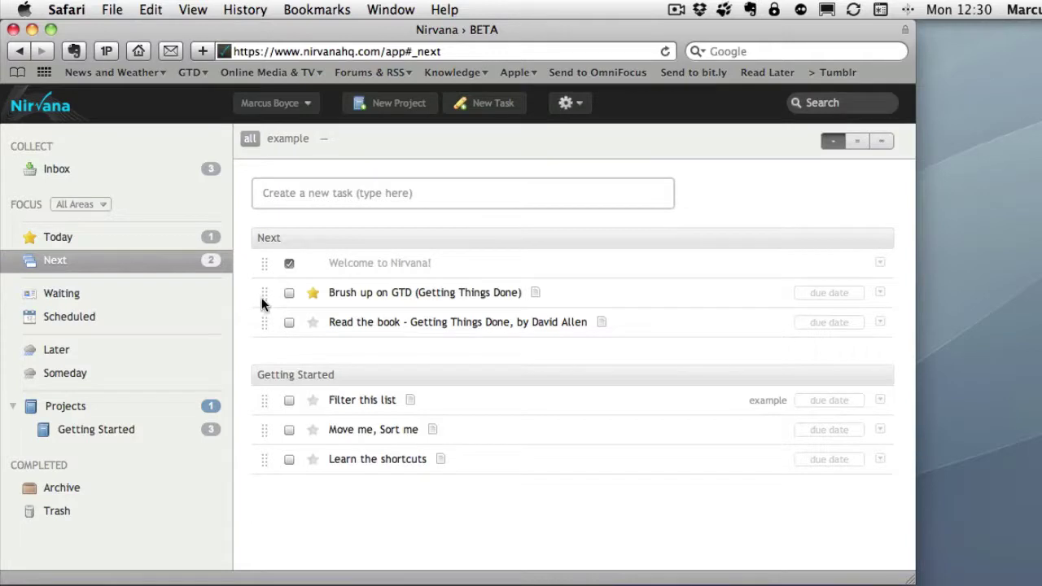
{"action": "left_click_drag", "start_coordinate": [263, 293], "coordinate": [43, 239]}
{"action": "left_click", "coordinate": [65, 238]}
- Assign the "Filter this list" task of the Getting Started project to Today from the Next list, and reload the page
{"action": "left_click", "coordinate": [71, 258]}
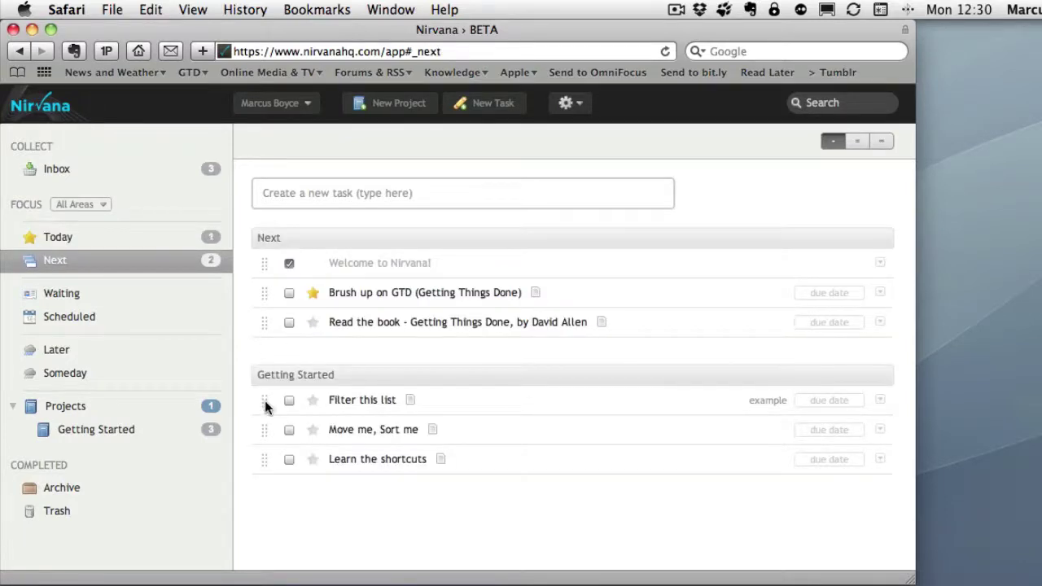
{"action": "left_click_drag", "start_coordinate": [264, 405], "coordinate": [60, 233]}
{"action": "key", "text": "super+r"}
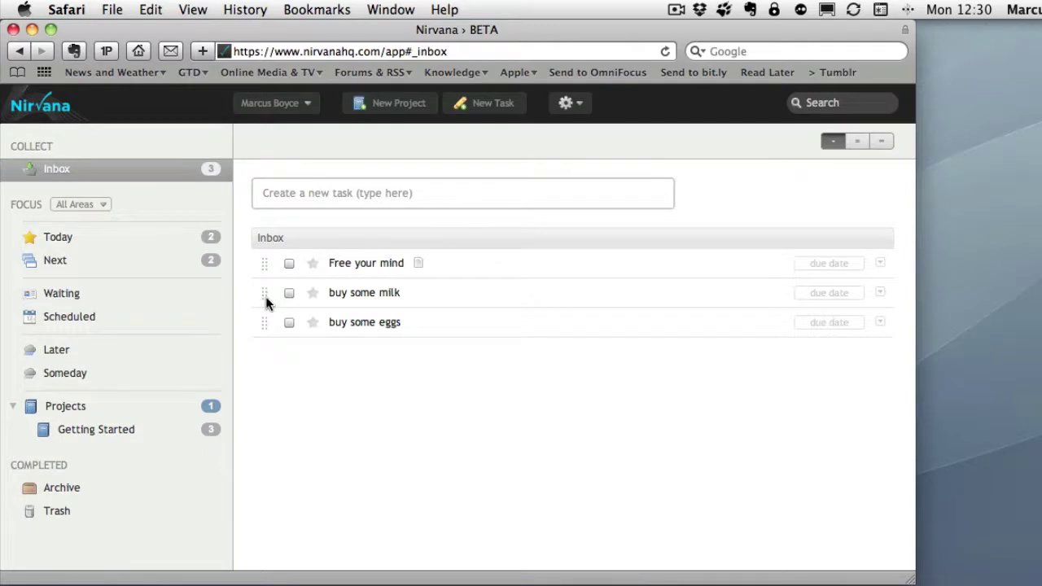
- Move the Inbox tasks "buy some milk", "Free your mind" and "buy some eggs" to the Next list
{"action": "left_click_drag", "start_coordinate": [269, 299], "coordinate": [56, 270]}
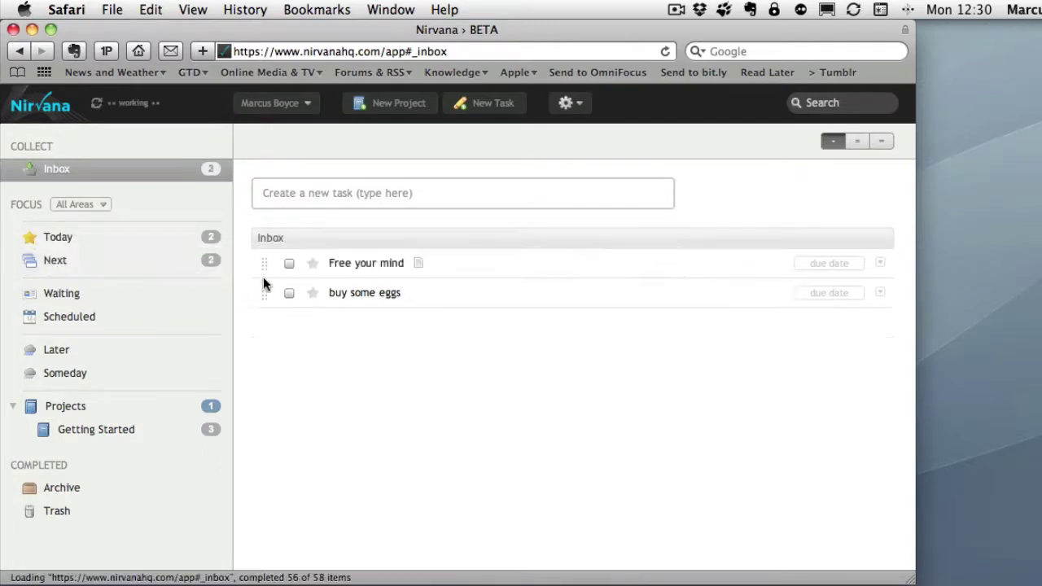
{"action": "left_click_drag", "start_coordinate": [255, 270], "coordinate": [55, 264]}
{"action": "left_click_drag", "start_coordinate": [264, 263], "coordinate": [57, 271]}
- Review which tasks are in the Next, Inbox and Today lists
{"action": "left_click", "coordinate": [89, 268]}
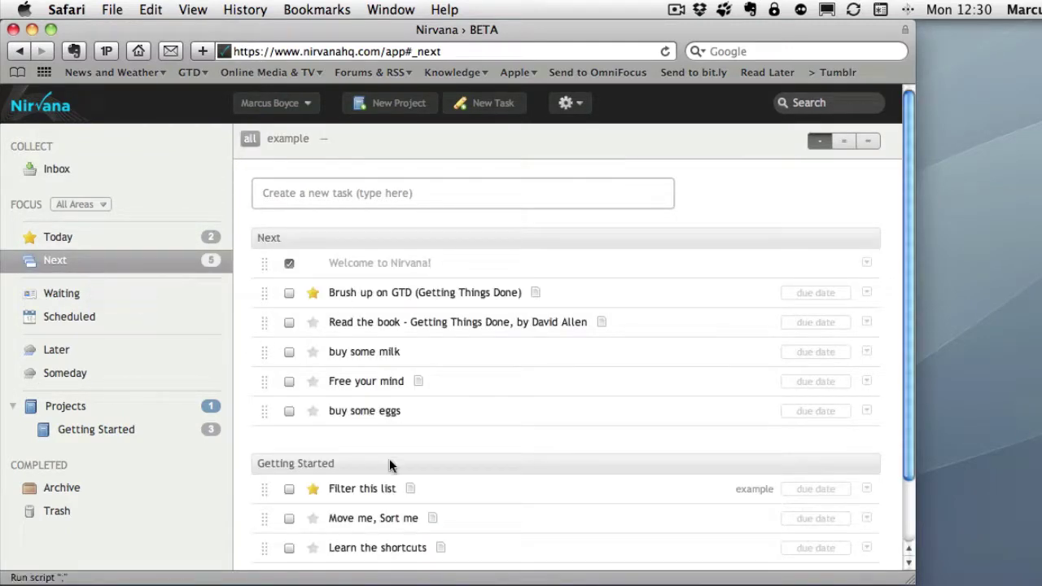
{"action": "scroll", "coordinate": [395, 388], "scroll_direction": "down", "scroll_amount": 2}
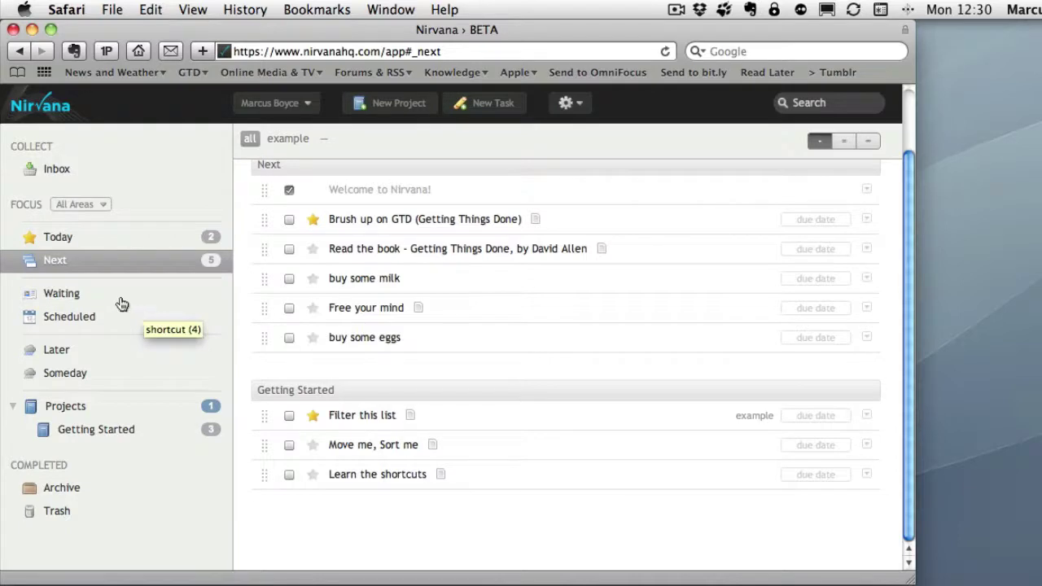
{"action": "left_click", "coordinate": [59, 169]}
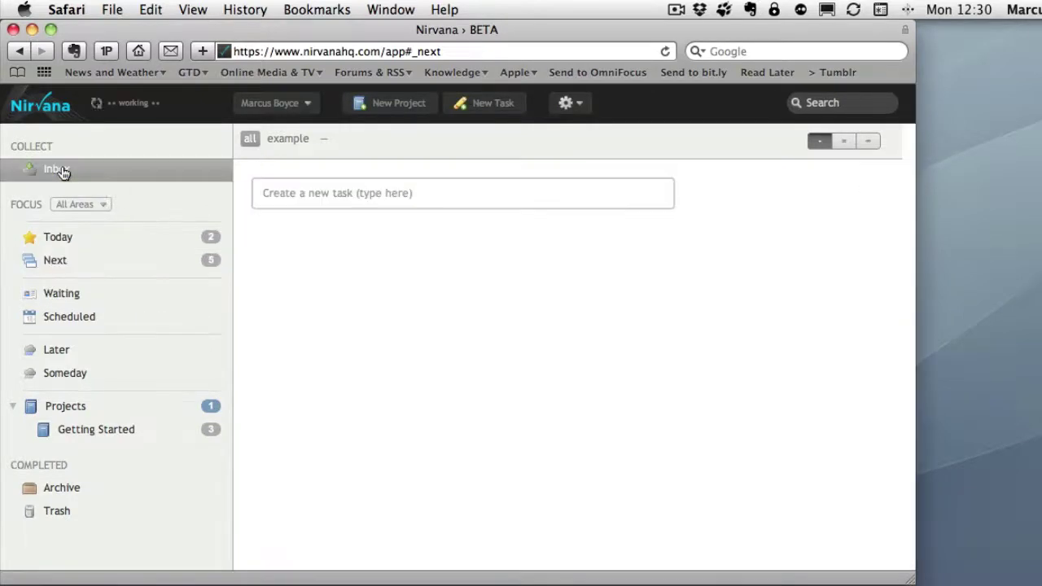
{"action": "left_click", "coordinate": [71, 246]}
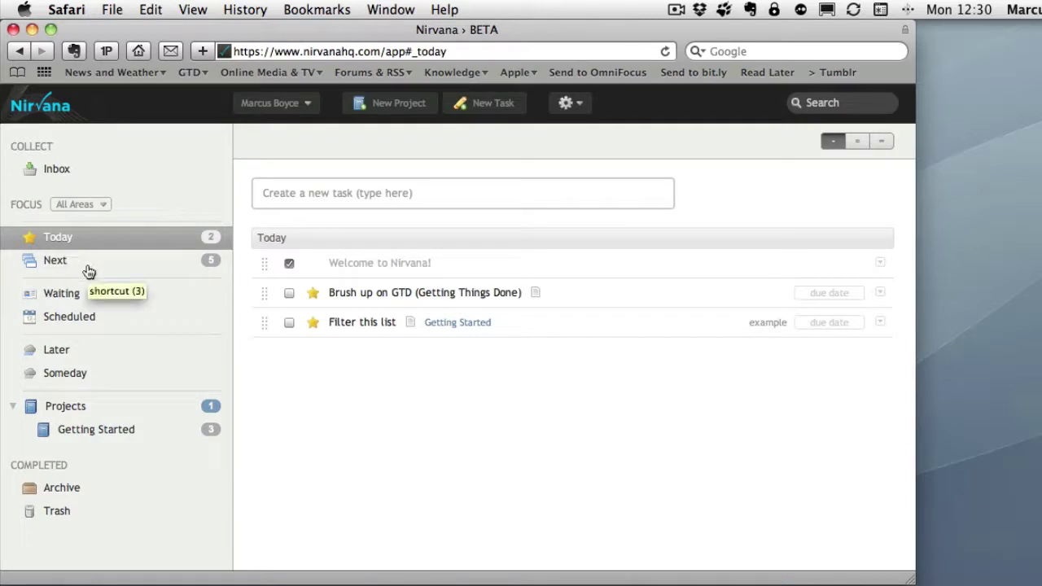
- Move "buy some eggs" from Next to Waiting, assign it to a new contact by name, and view the Waiting list
{"action": "left_click", "coordinate": [85, 269]}
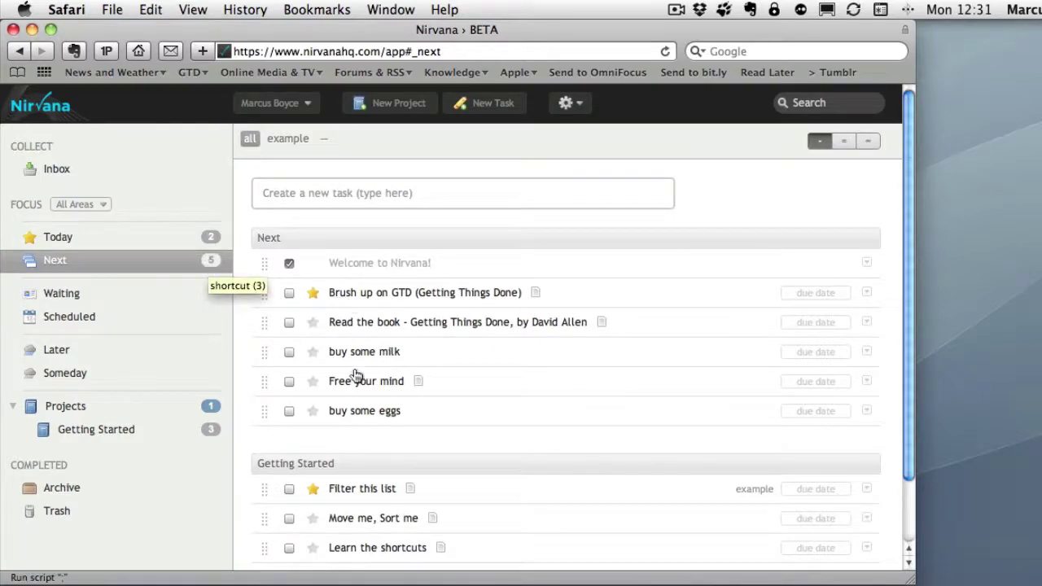
{"action": "scroll", "coordinate": [424, 385], "scroll_direction": "down", "scroll_amount": 1}
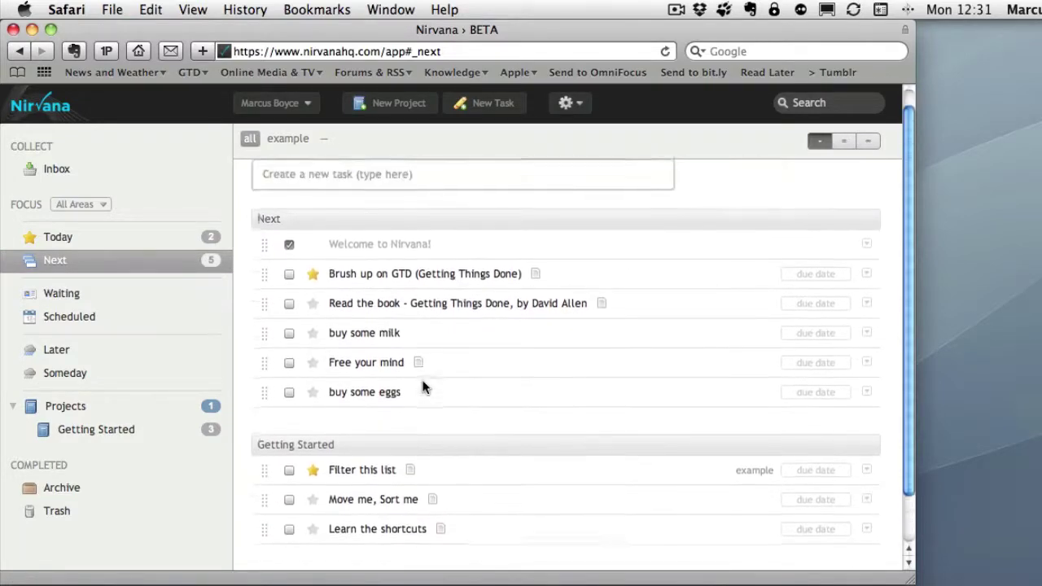
{"action": "left_click_drag", "start_coordinate": [268, 393], "coordinate": [61, 294]}
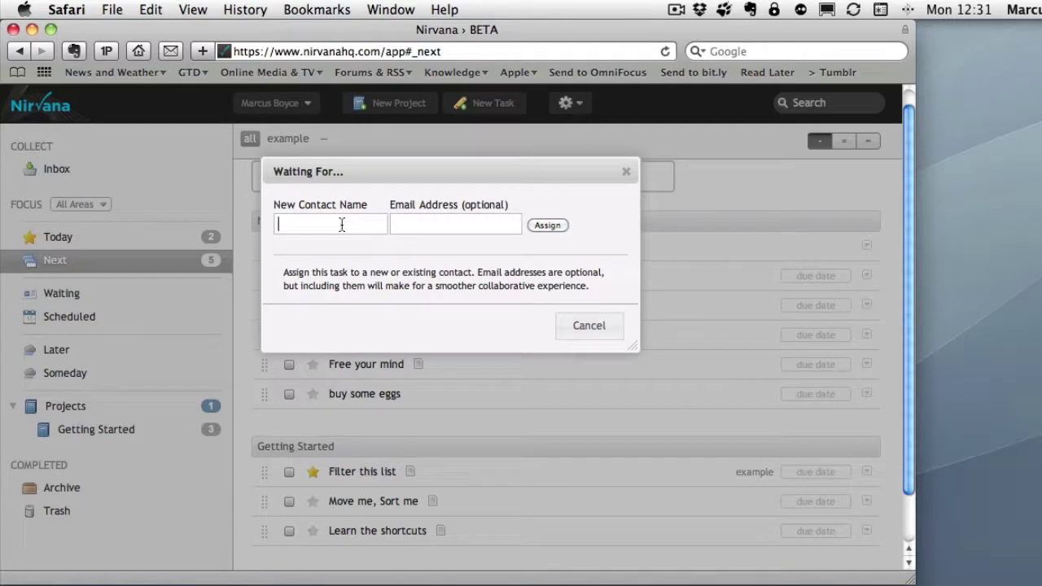
{"action": "left_click", "coordinate": [548, 225]}
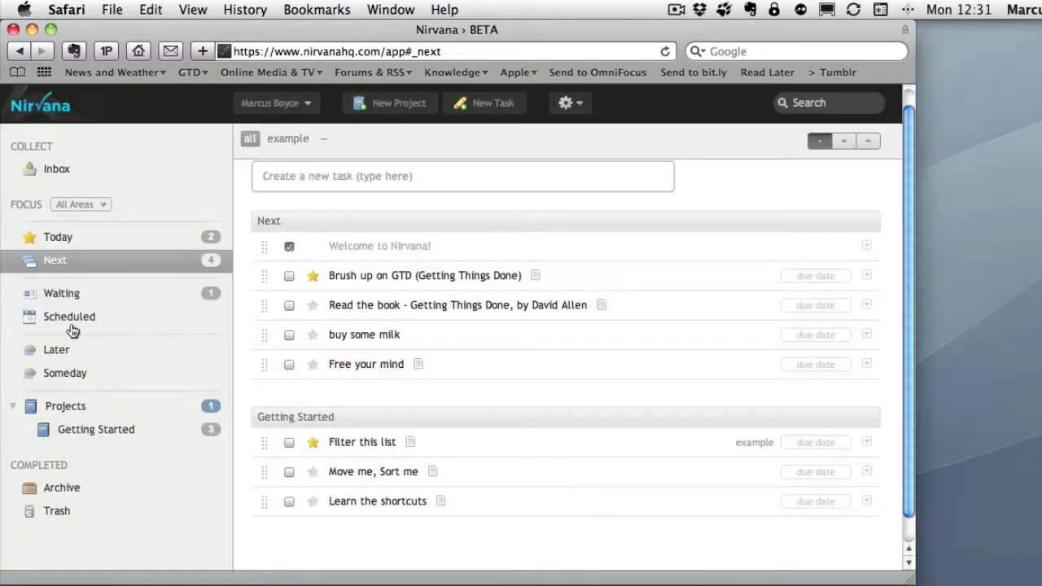
{"action": "left_click", "coordinate": [85, 295]}
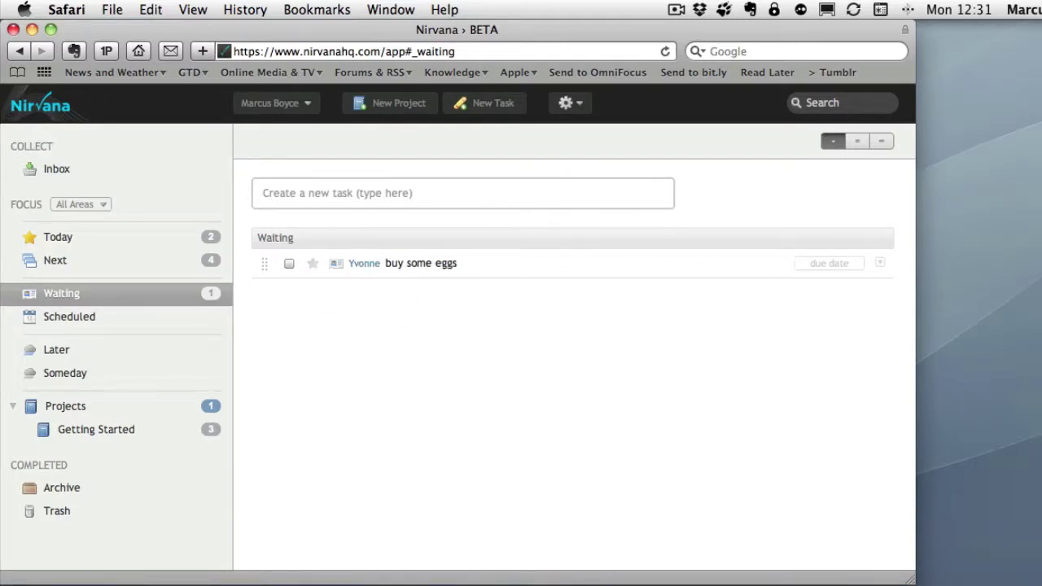
- Schedule the Next task "Read the book - Getting Things Done, by David Allen" for November 21, 2010, and view the Waiting and Scheduled lists
{"action": "left_click", "coordinate": [107, 268]}
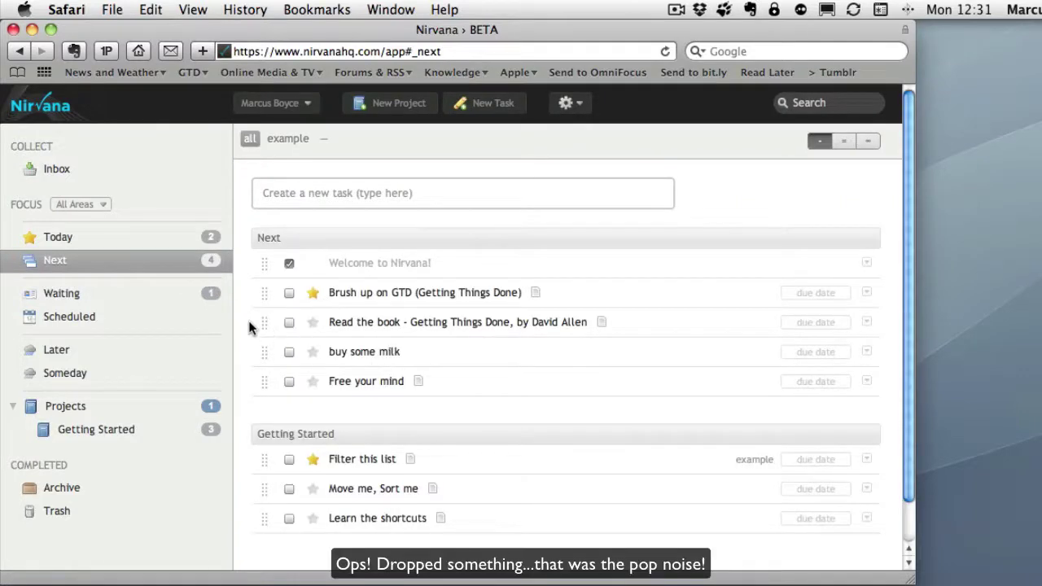
{"action": "left_click_drag", "start_coordinate": [263, 322], "coordinate": [64, 317]}
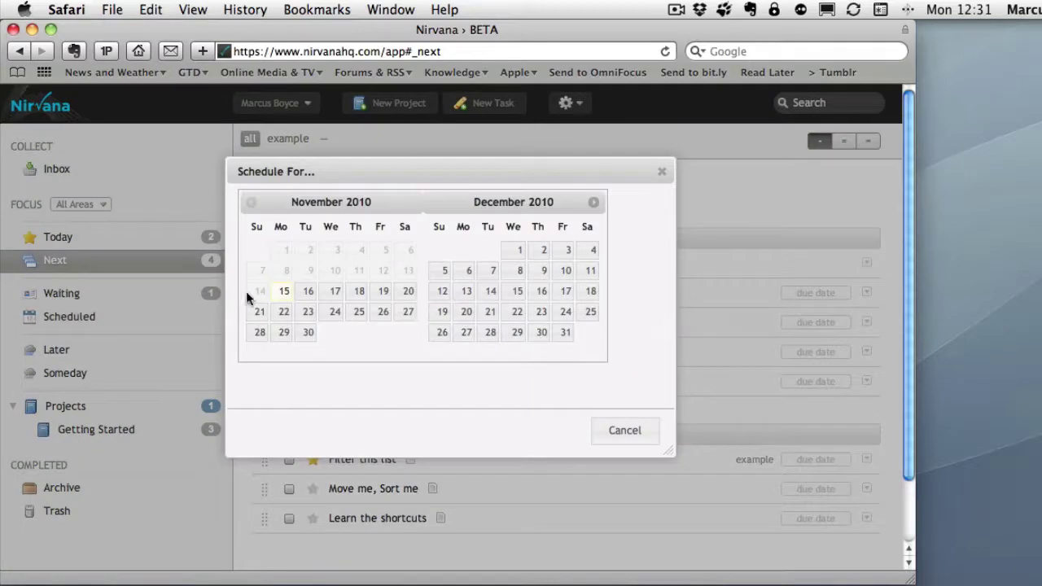
{"action": "left_click", "coordinate": [259, 314]}
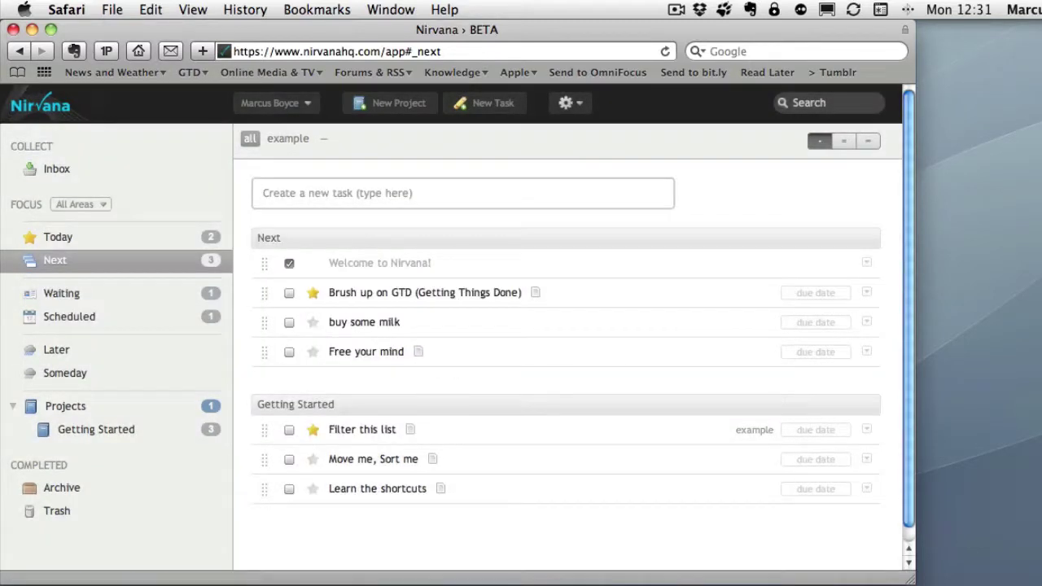
{"action": "left_click", "coordinate": [93, 295]}
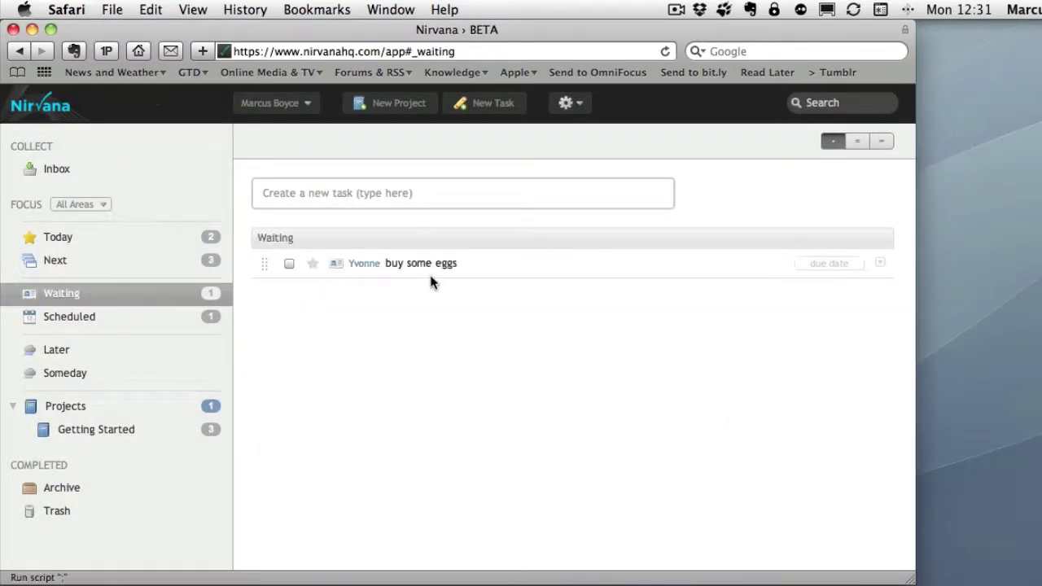
{"action": "left_click", "coordinate": [135, 321]}
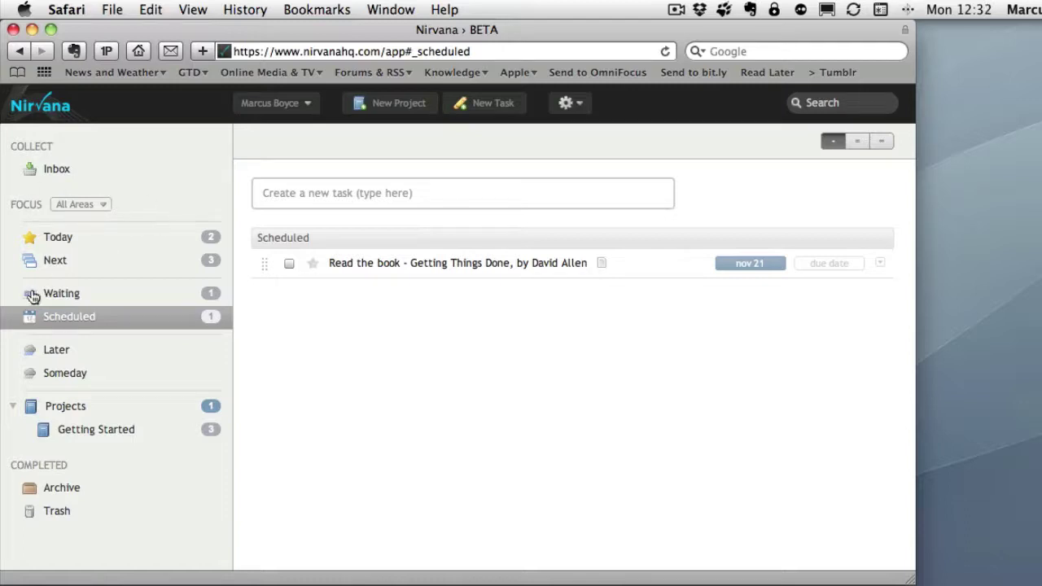
- Set the due date of the Next task "buy some milk" to 11/16/2010 and save the changes
{"action": "left_click", "coordinate": [70, 263]}
{"action": "left_click", "coordinate": [839, 322]}
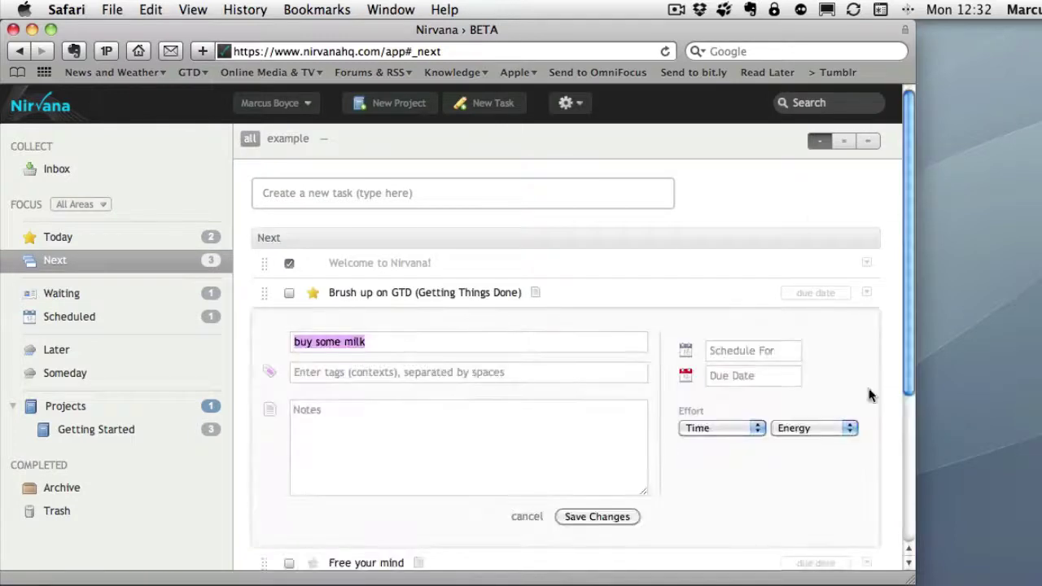
{"action": "left_click", "coordinate": [748, 376]}
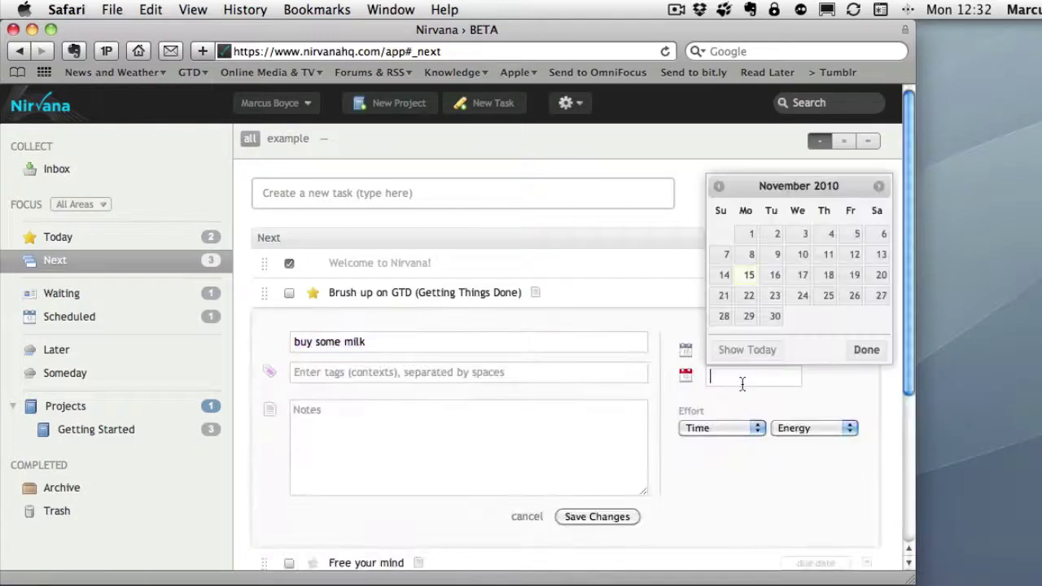
{"action": "left_click", "coordinate": [775, 276]}
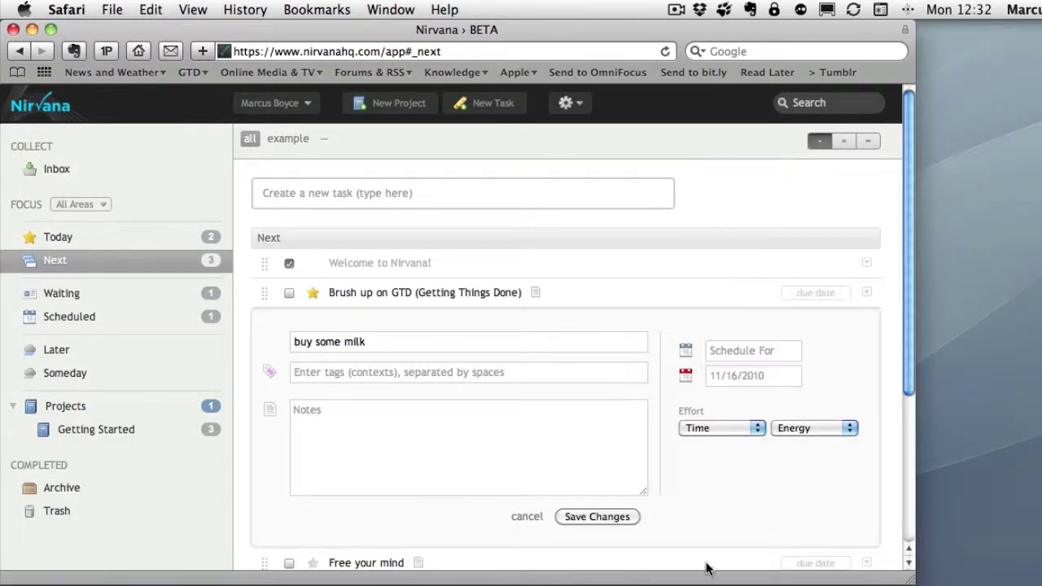
{"action": "left_click", "coordinate": [609, 519]}
{"action": "scroll", "coordinate": [424, 201], "scroll_direction": "down", "scroll_amount": 1}
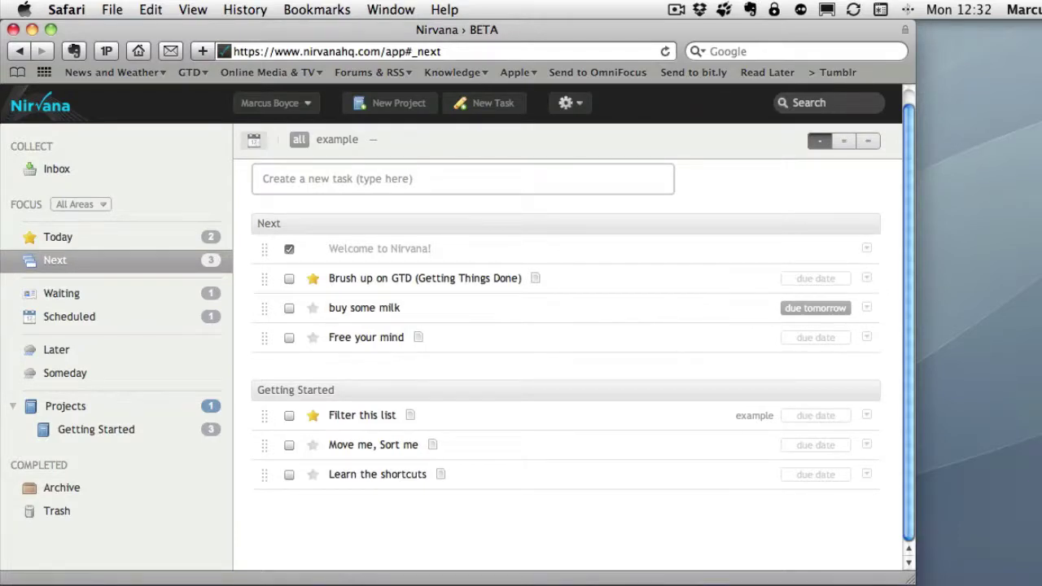
- Look through the Later, Someday and Next lists, and create a task named "Build shed" in Later
{"action": "left_click", "coordinate": [65, 405]}
{"action": "left_click", "coordinate": [77, 352]}
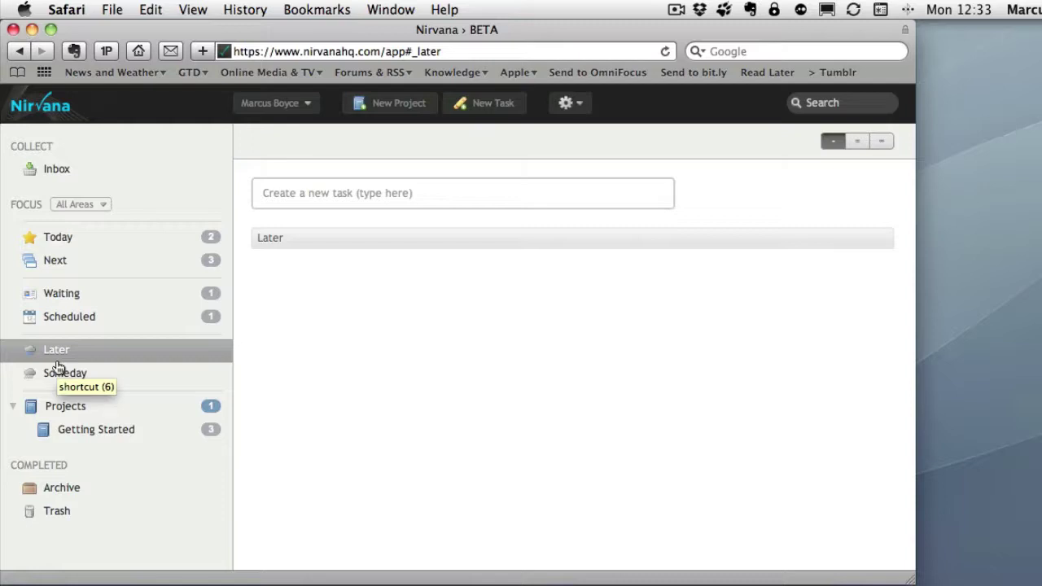
{"action": "left_click", "coordinate": [59, 371]}
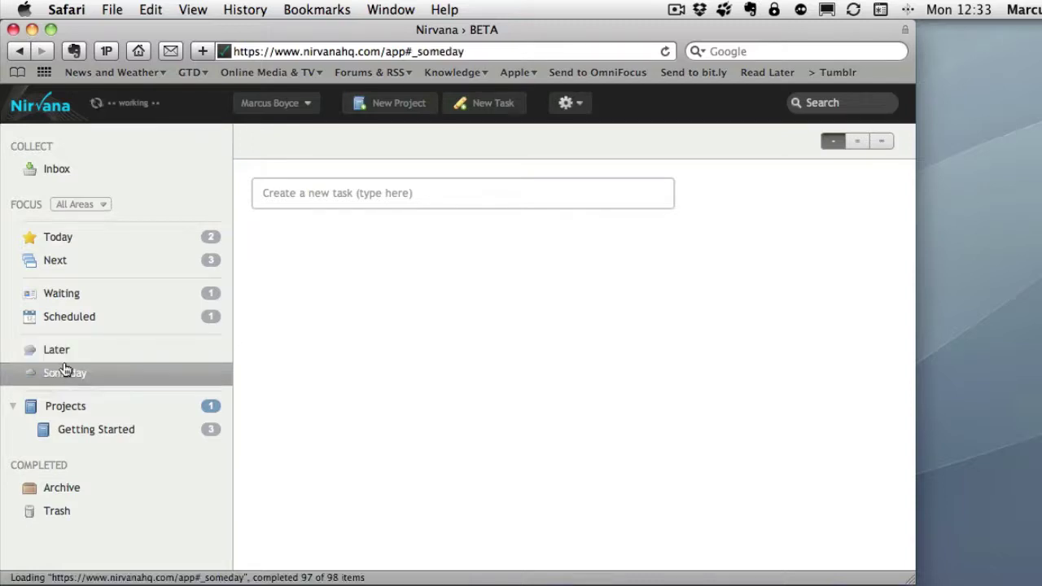
{"action": "left_click", "coordinate": [50, 246]}
{"action": "left_click", "coordinate": [52, 261]}
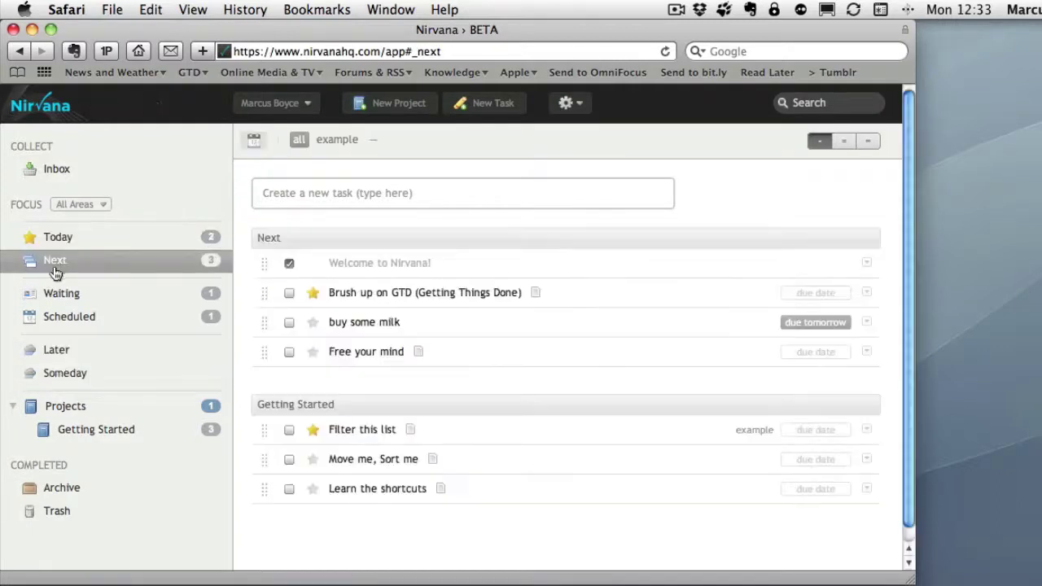
{"action": "left_click", "coordinate": [59, 349]}
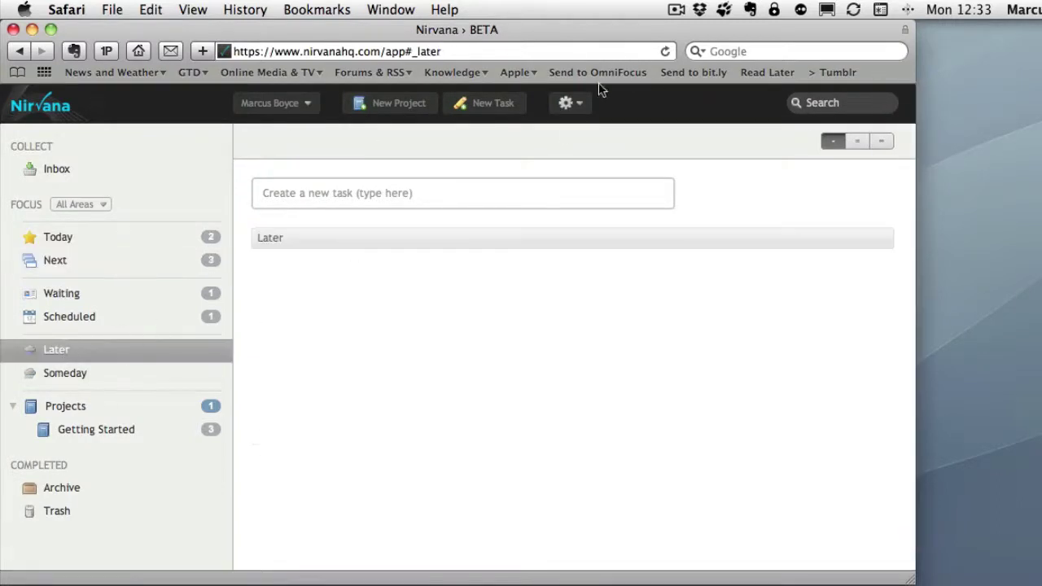
{"action": "left_click", "coordinate": [496, 103]}
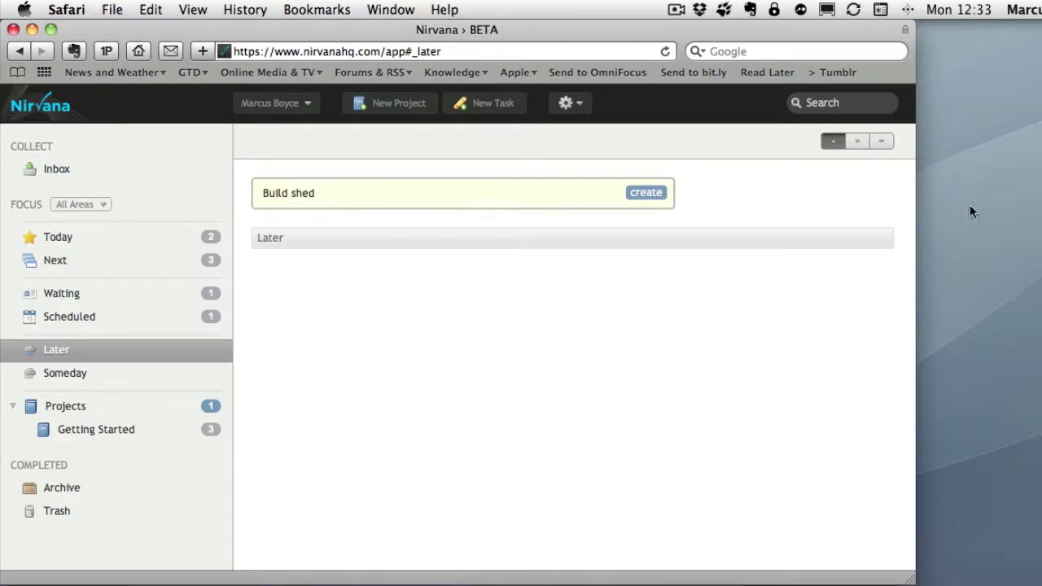
{"action": "left_click", "coordinate": [645, 192]}
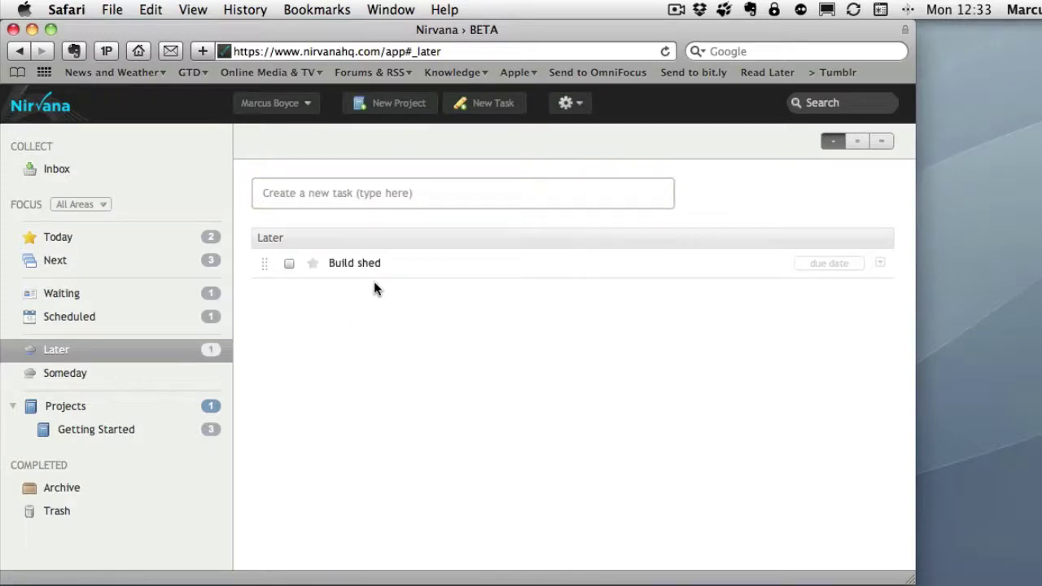
- Reorder the Getting Started project with "Move me, Sort me" first and "Filter this list" last, and view the details of "Learn the shortcuts"
{"action": "left_click", "coordinate": [49, 409]}
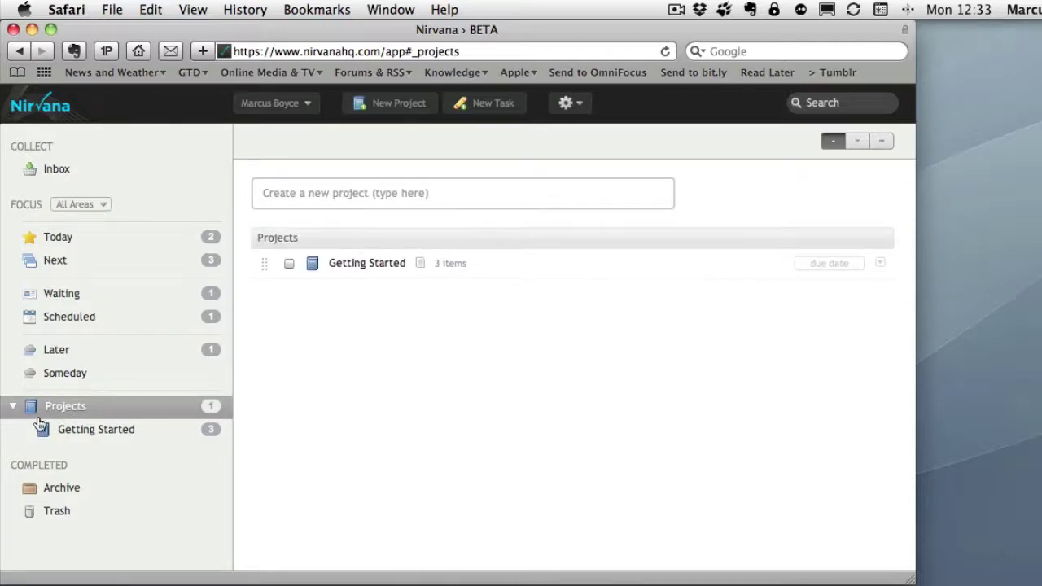
{"action": "left_click", "coordinate": [128, 433]}
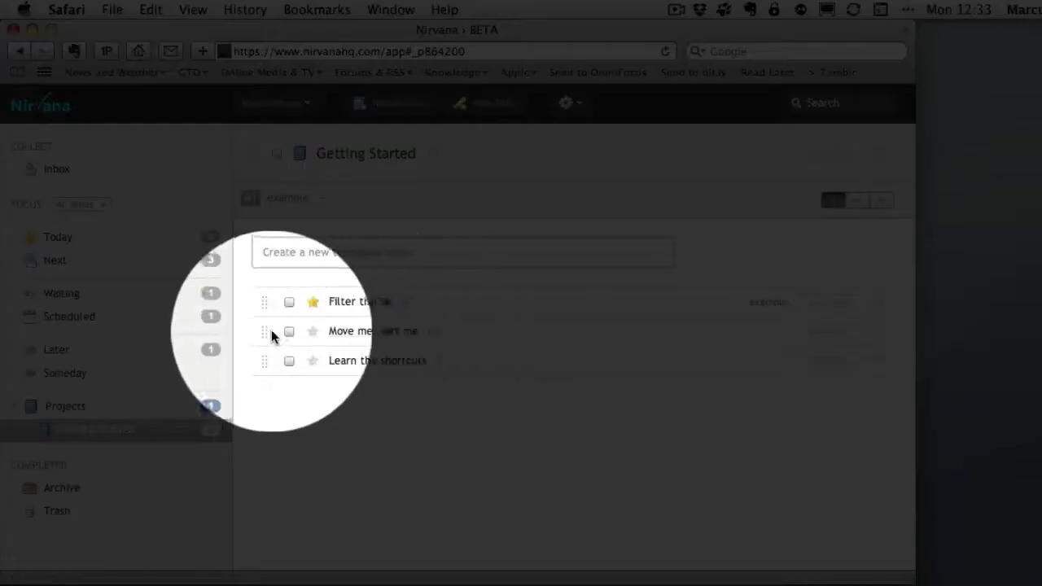
{"action": "left_click_drag", "start_coordinate": [271, 336], "coordinate": [272, 302]}
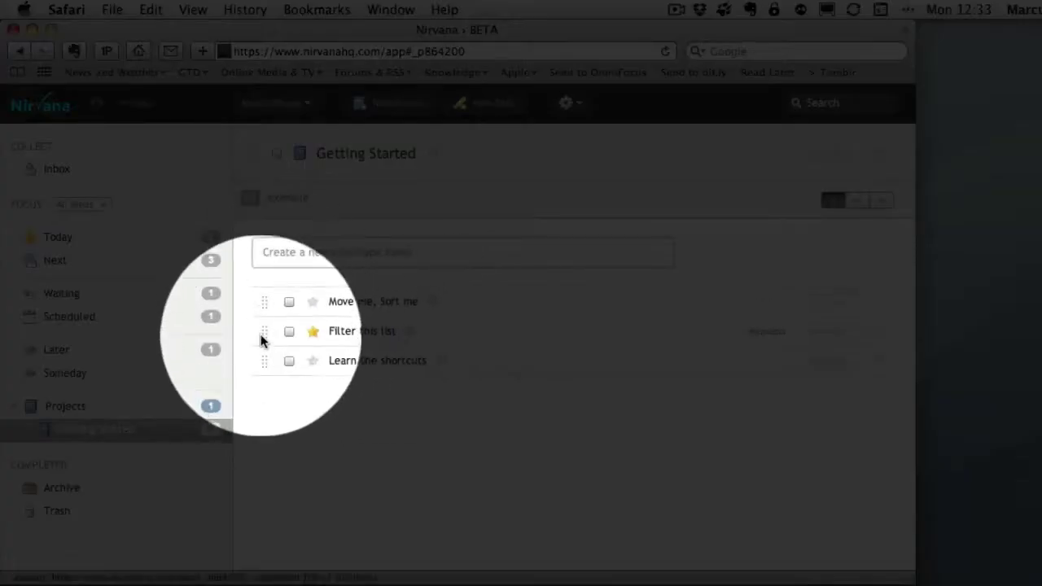
{"action": "left_click_drag", "start_coordinate": [262, 339], "coordinate": [263, 366]}
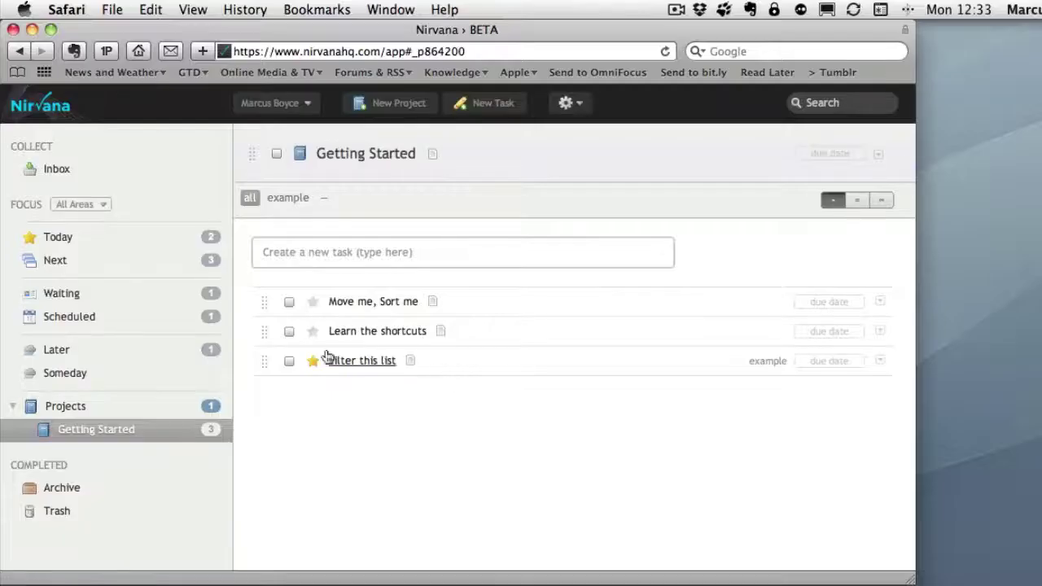
{"action": "left_click", "coordinate": [360, 331]}
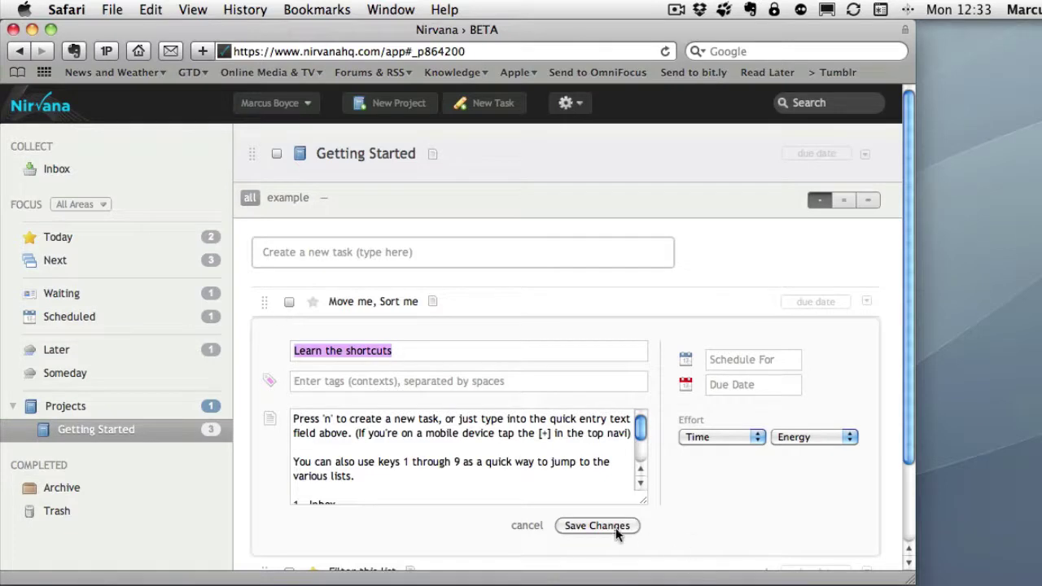
{"action": "left_click", "coordinate": [527, 525]}
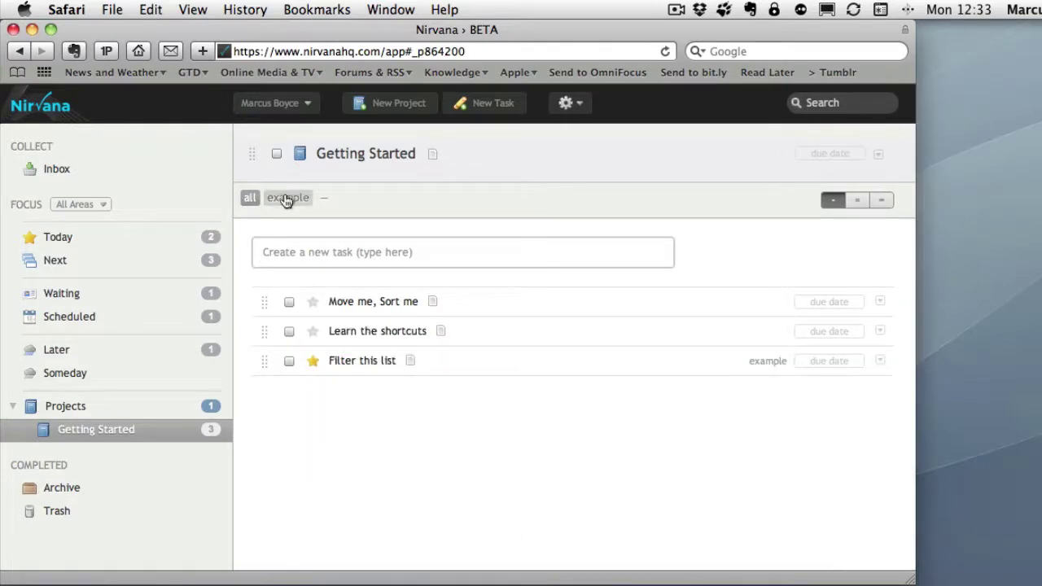
- Mark the whole Getting Started project as completed, and archive all checked items from the Today list
{"action": "left_click", "coordinate": [276, 153]}
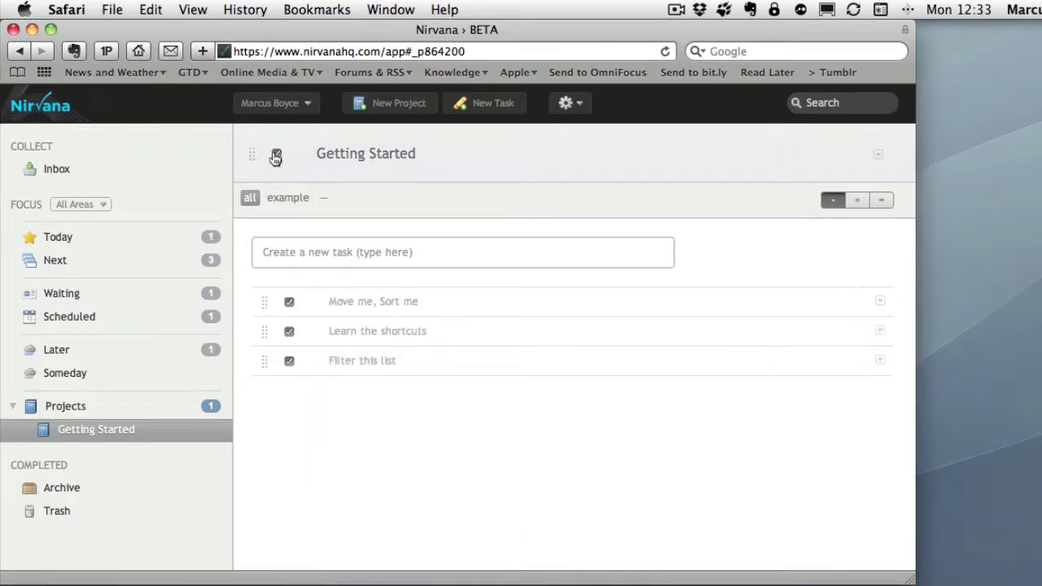
{"action": "left_click", "coordinate": [82, 244]}
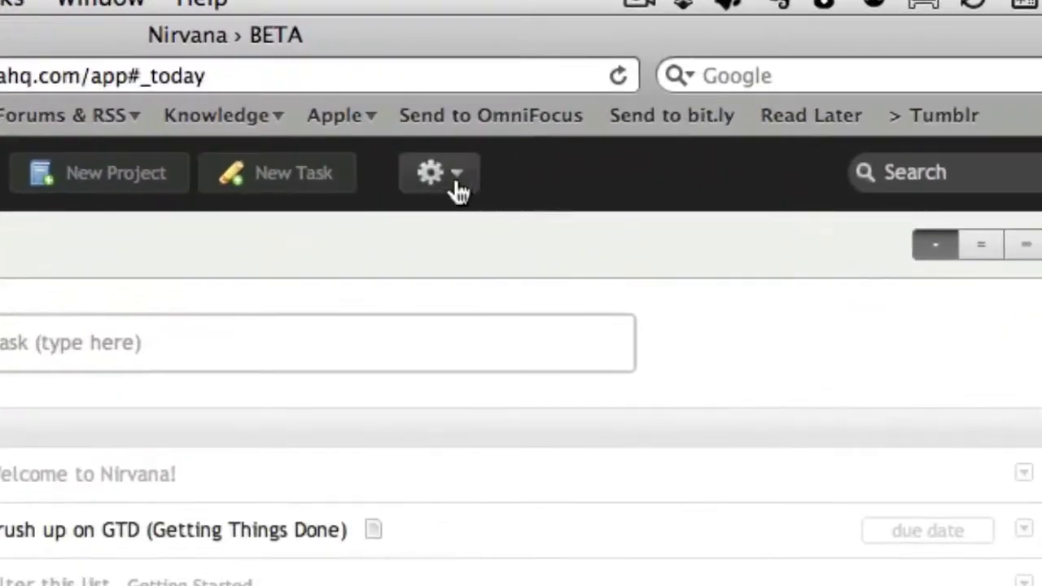
{"action": "left_click", "coordinate": [578, 106]}
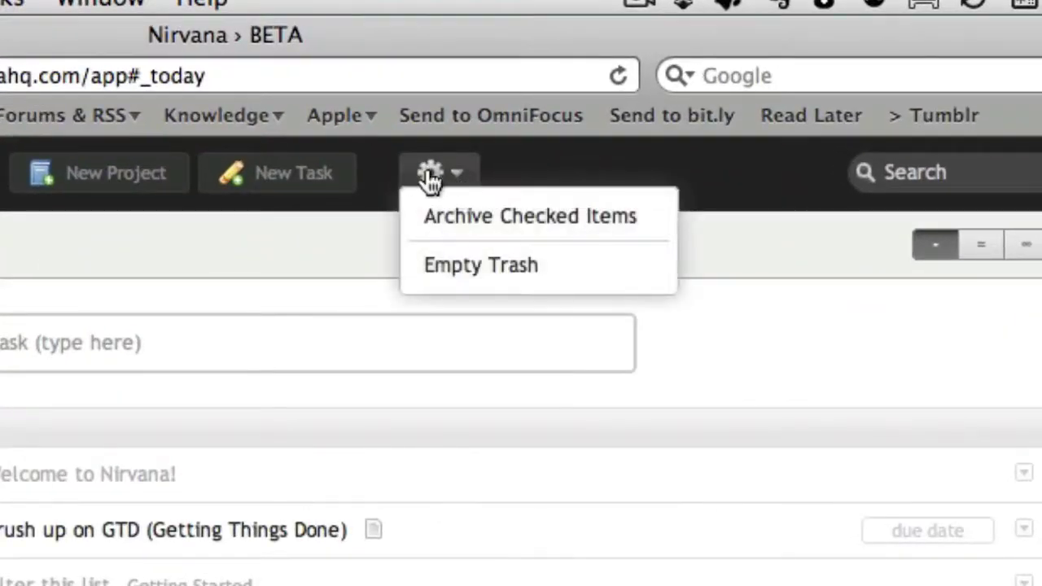
{"action": "left_click", "coordinate": [525, 218]}
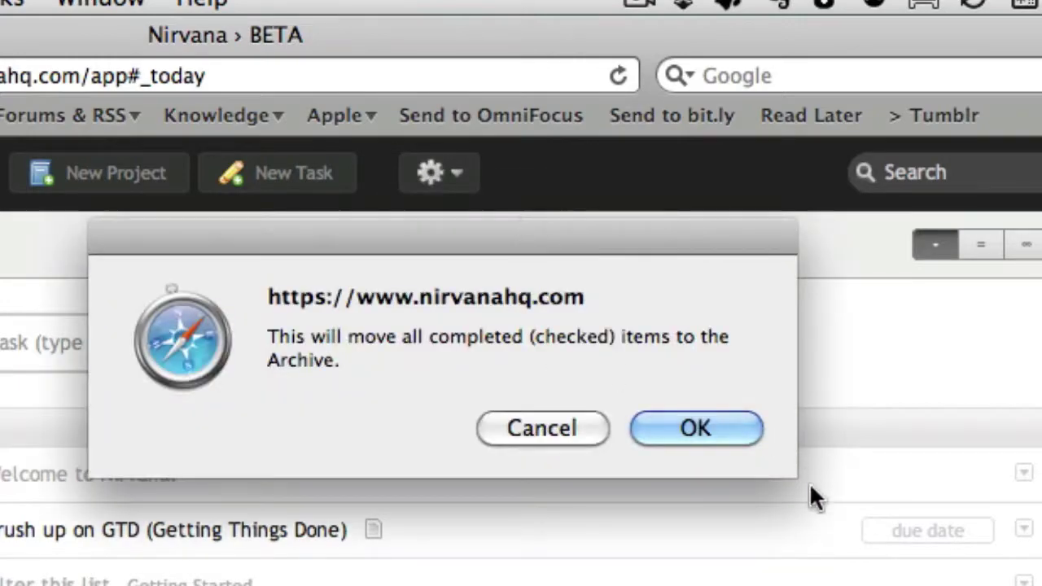
{"action": "left_click", "coordinate": [713, 436]}
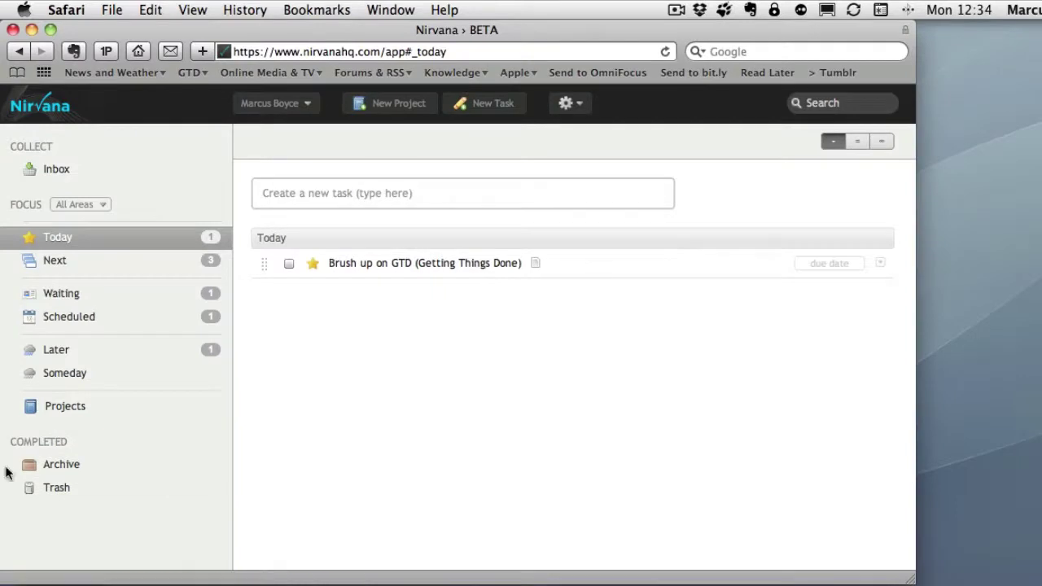
- Create a project named "Build shed" with the status Scheduled and the scheduled date 12/05/2010, and save it
{"action": "left_click", "coordinate": [77, 407]}
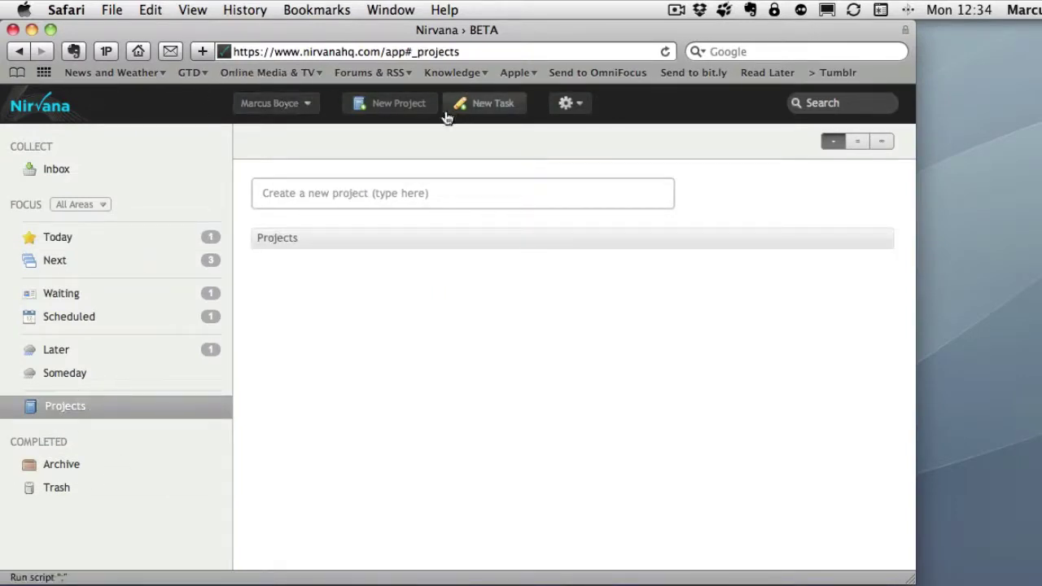
{"action": "left_click", "coordinate": [399, 104]}
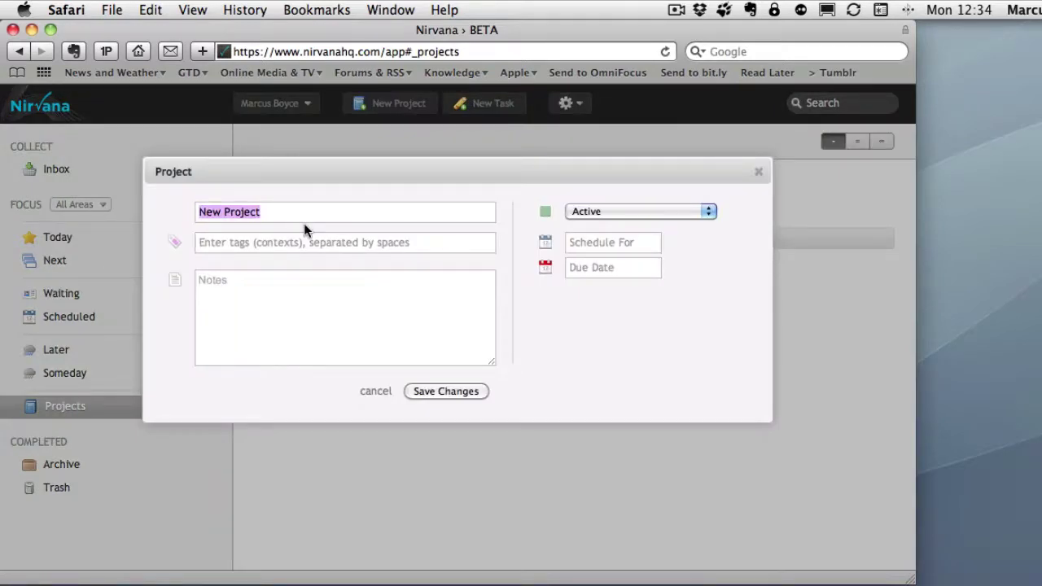
{"action": "type", "text": "Build shed"}
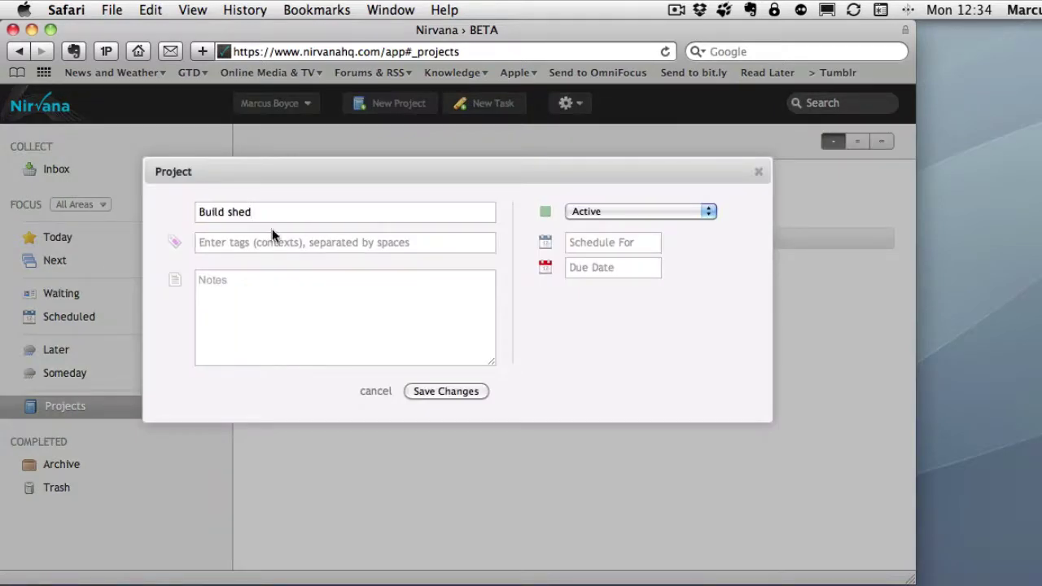
{"action": "left_click", "coordinate": [614, 212]}
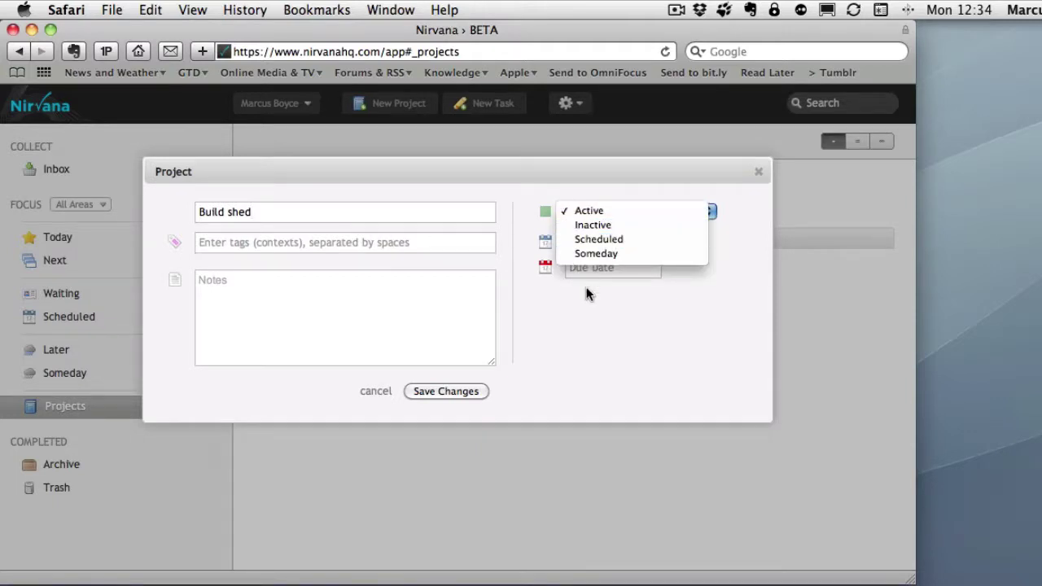
{"action": "left_click", "coordinate": [606, 240]}
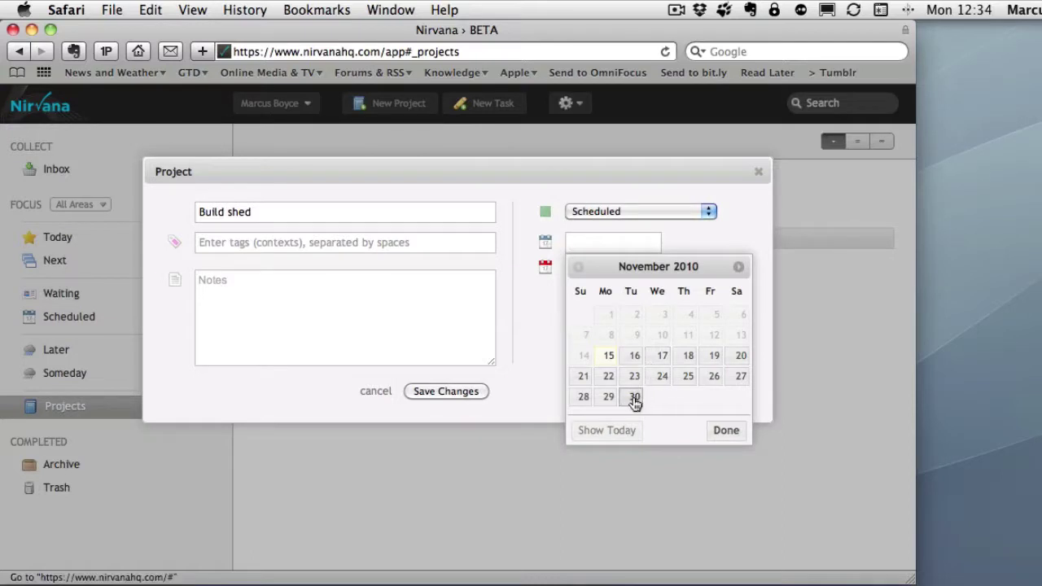
{"action": "left_click", "coordinate": [739, 267]}
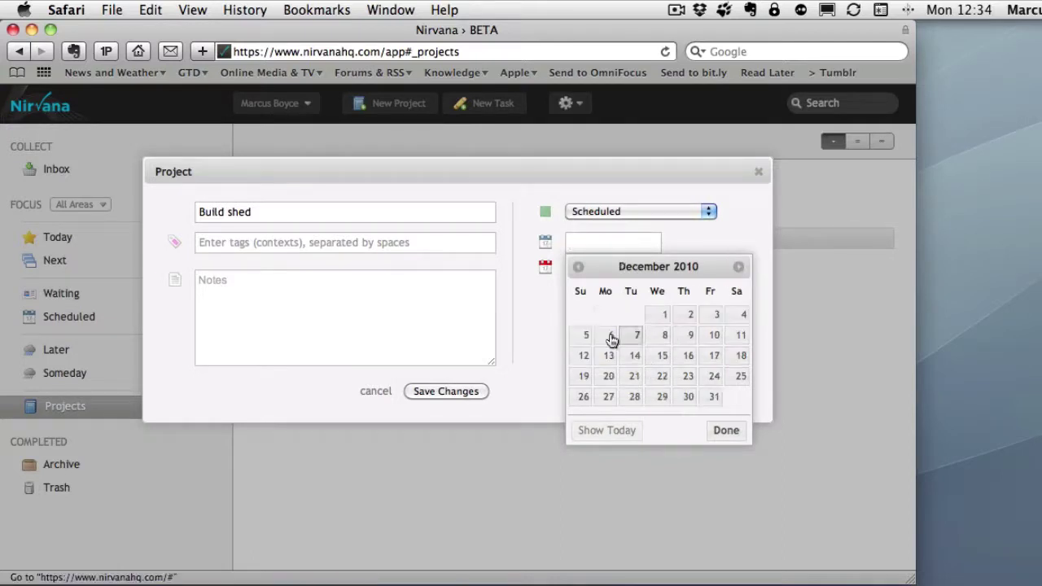
{"action": "left_click", "coordinate": [582, 334]}
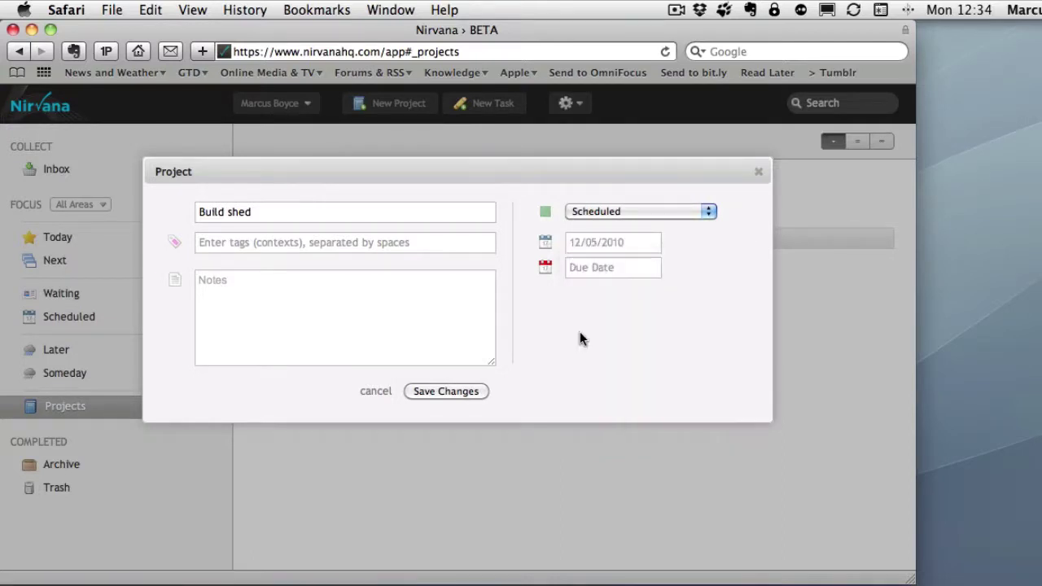
{"action": "left_click", "coordinate": [446, 390]}
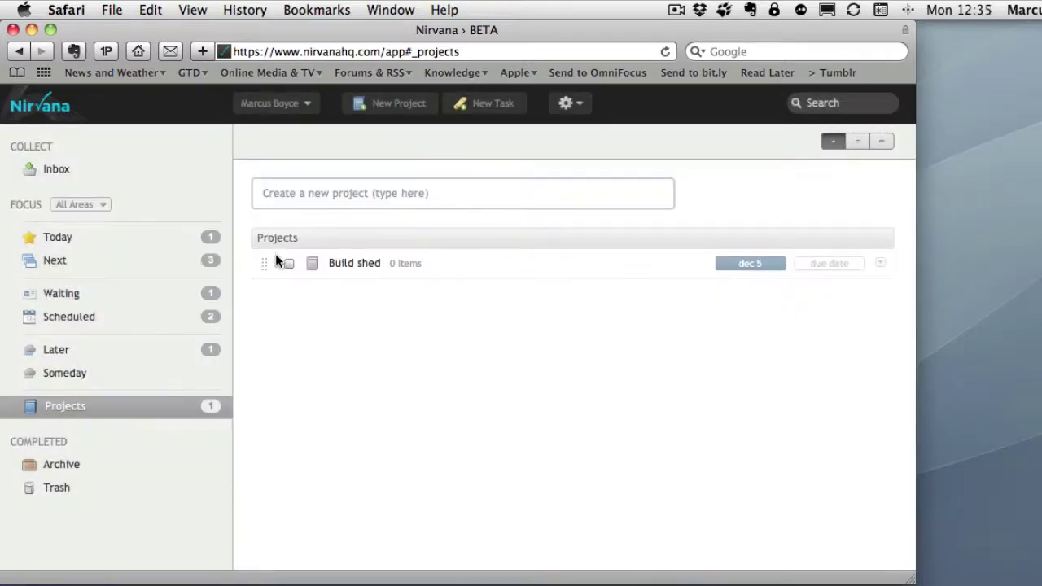
- Create a project named "fix bike", and add a task named "order parts" in Next that belongs to this project
{"action": "left_click", "coordinate": [336, 199]}
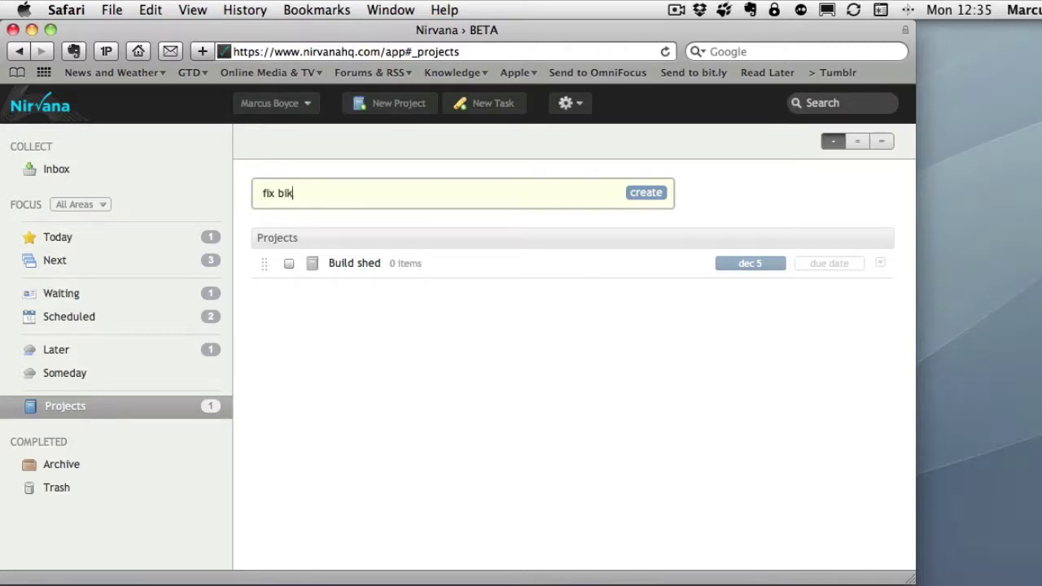
{"action": "key", "text": "Return"}
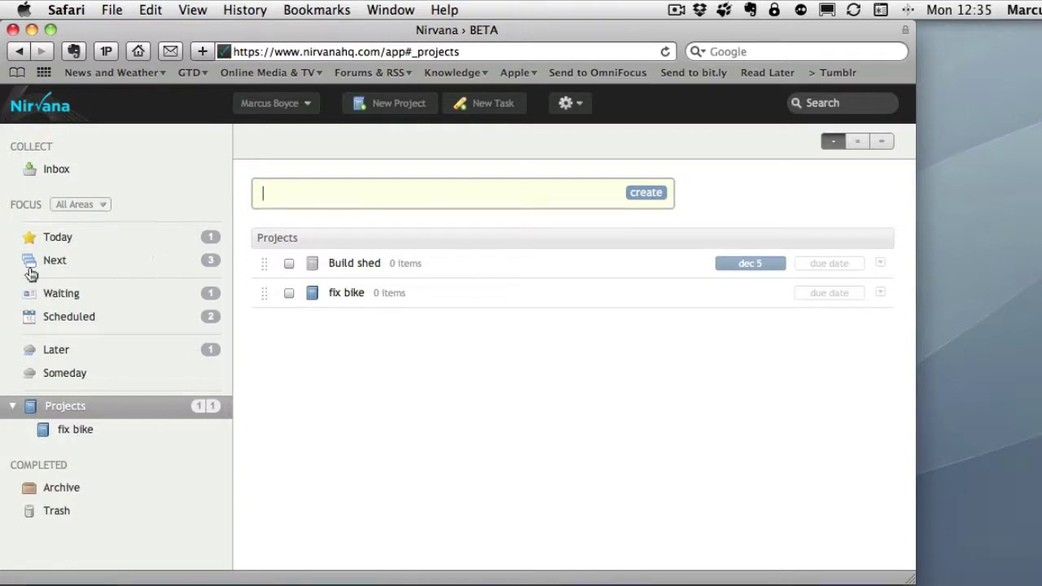
{"action": "left_click", "coordinate": [54, 260]}
{"action": "left_click", "coordinate": [368, 192]}
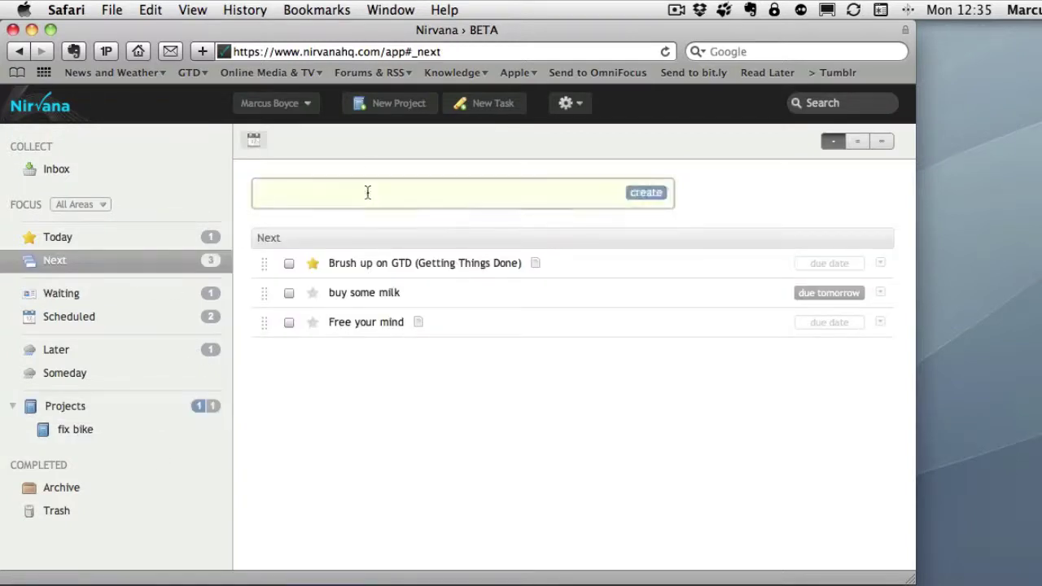
{"action": "type", "text": "order parts"}
{"action": "key", "text": "Return"}
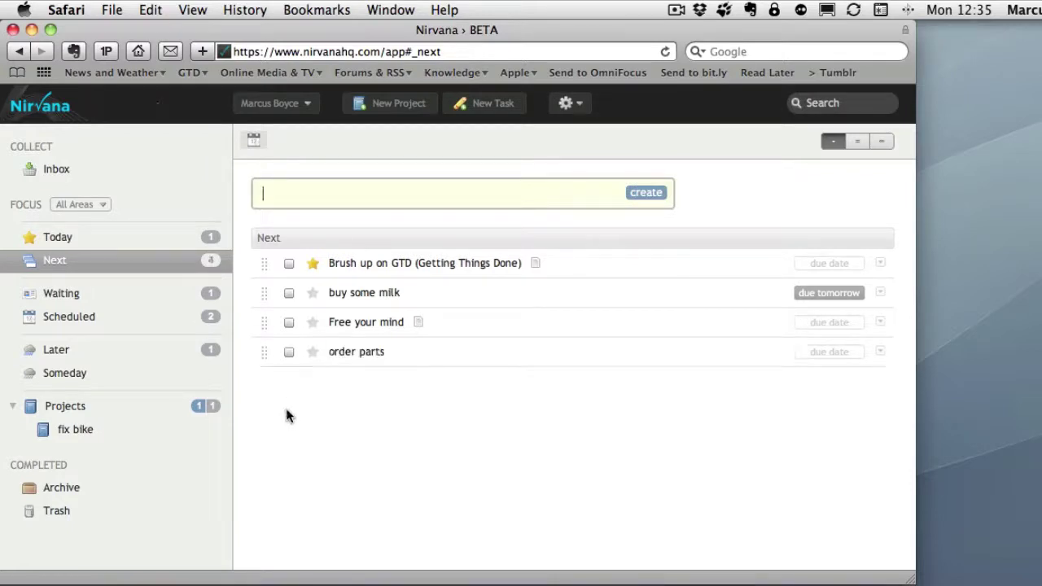
{"action": "left_click_drag", "start_coordinate": [264, 352], "coordinate": [98, 430]}
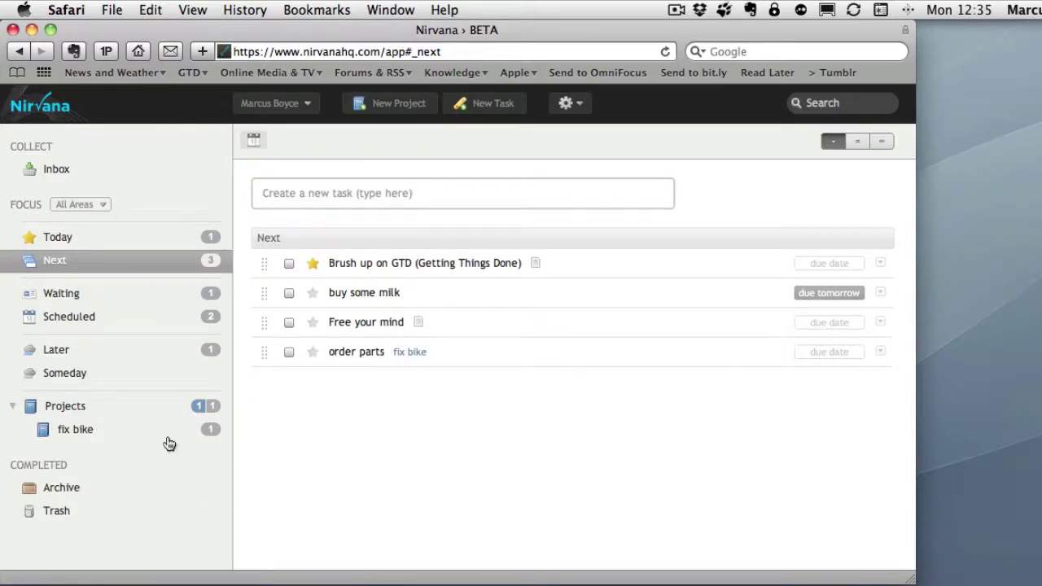
{"action": "left_click", "coordinate": [70, 429]}
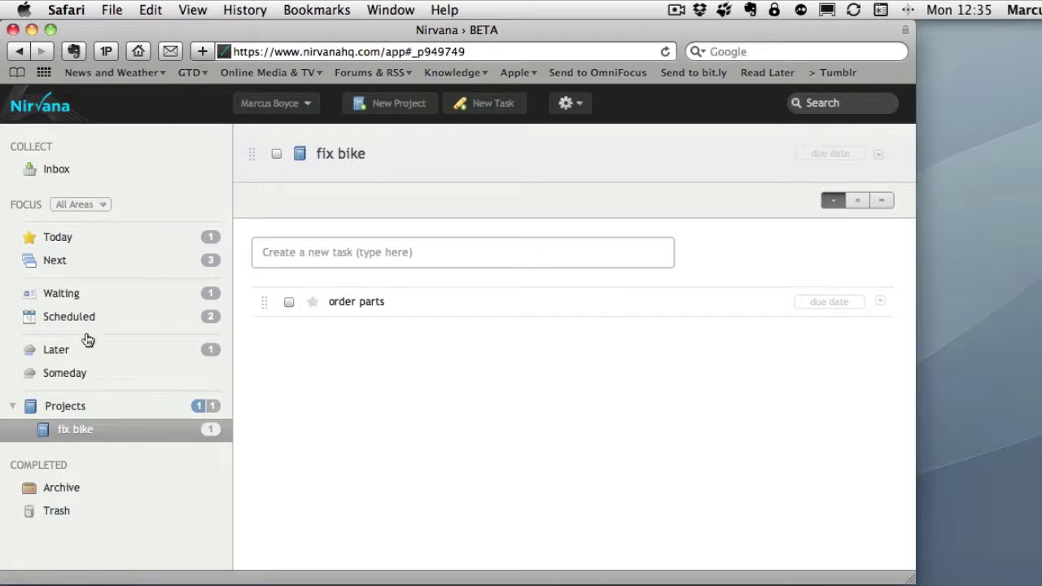
- Create the areas of responsibility "Work" and "Bicycle"
{"action": "left_click", "coordinate": [99, 206]}
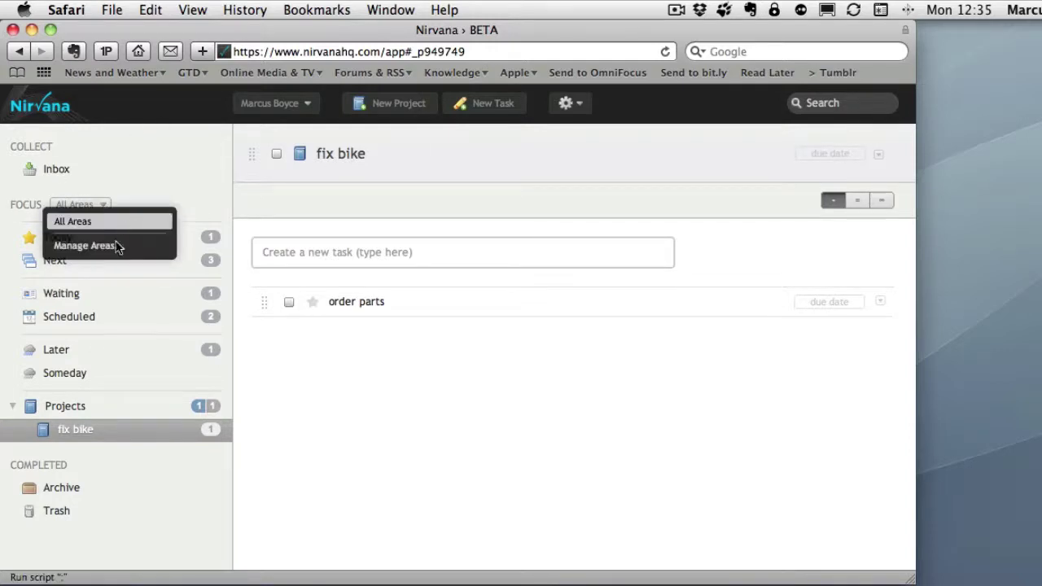
{"action": "left_click", "coordinate": [100, 206]}
{"action": "left_click", "coordinate": [94, 226]}
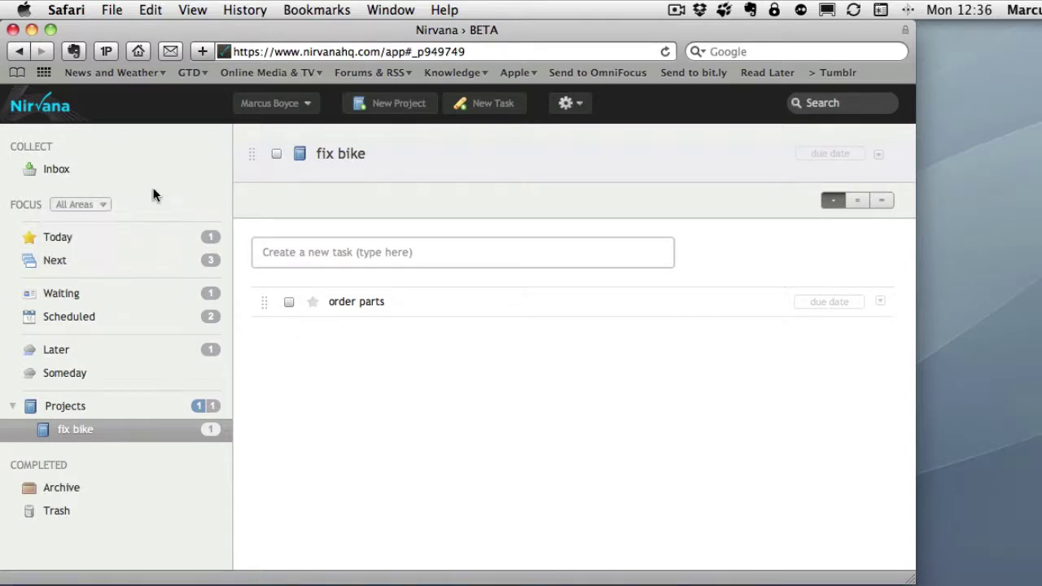
{"action": "left_click", "coordinate": [100, 207]}
{"action": "left_click", "coordinate": [102, 206]}
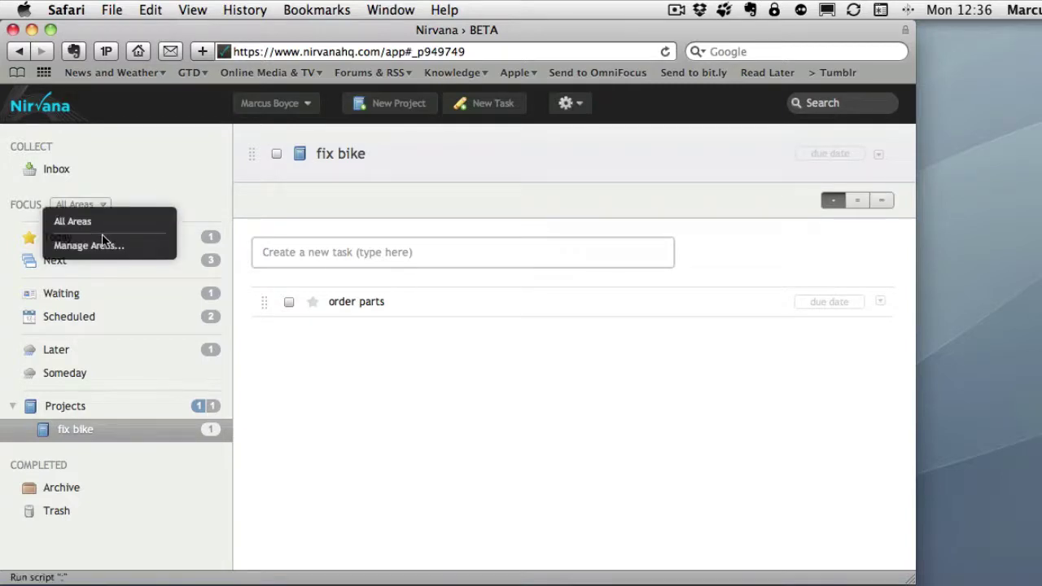
{"action": "left_click", "coordinate": [94, 246]}
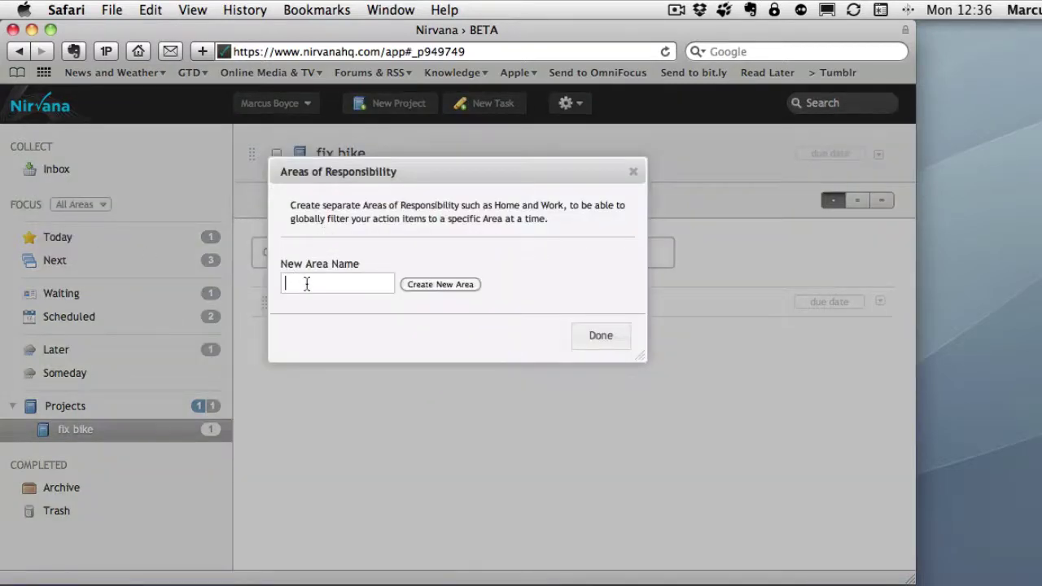
{"action": "type", "text": "Work"}
{"action": "left_click", "coordinate": [443, 284]}
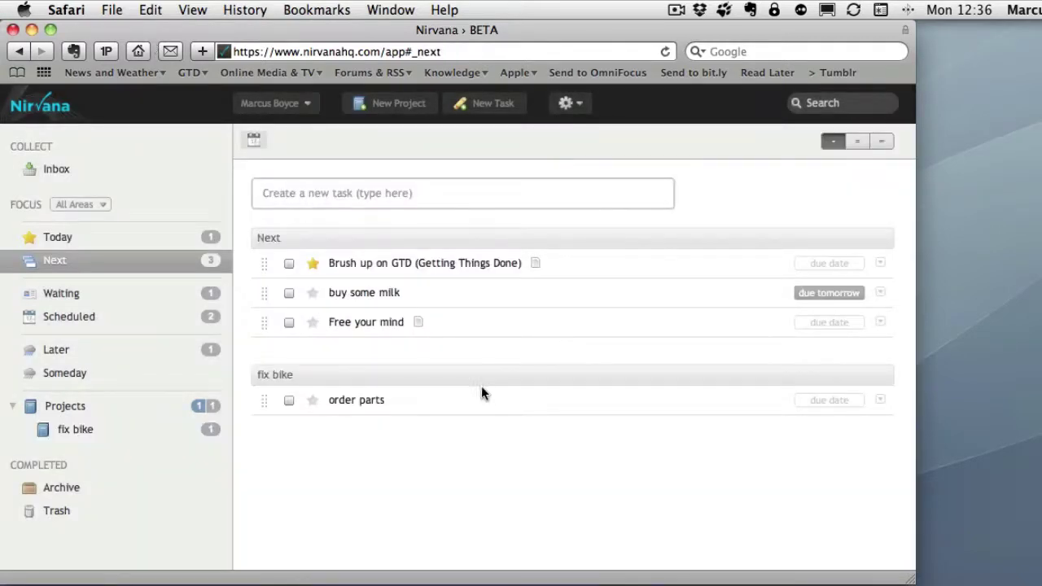
- Assign the "fix bike" project to the Bicycle area and save the changes
{"action": "left_click", "coordinate": [358, 400]}
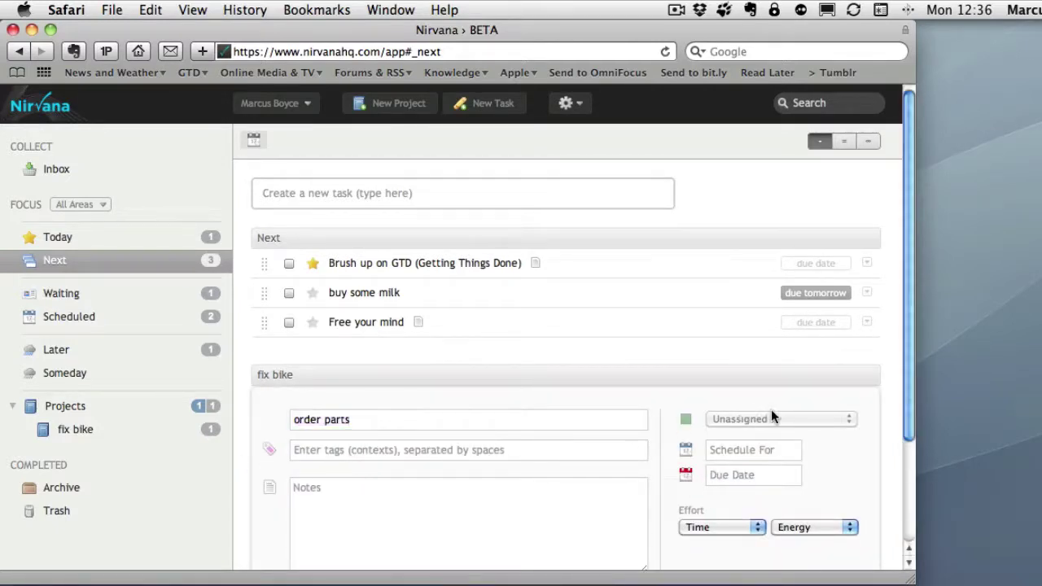
{"action": "left_click", "coordinate": [275, 375]}
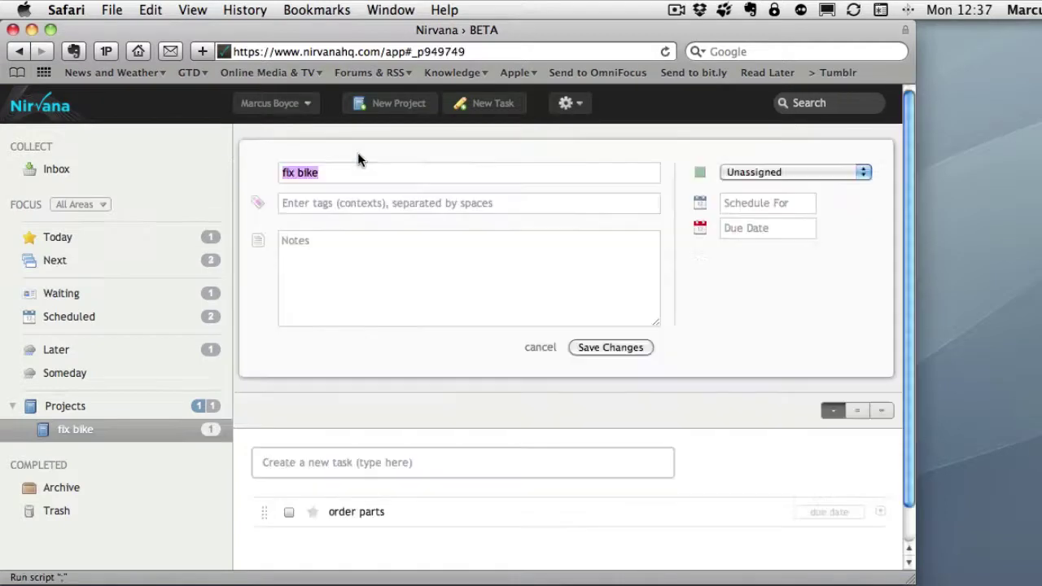
{"action": "left_click", "coordinate": [822, 172]}
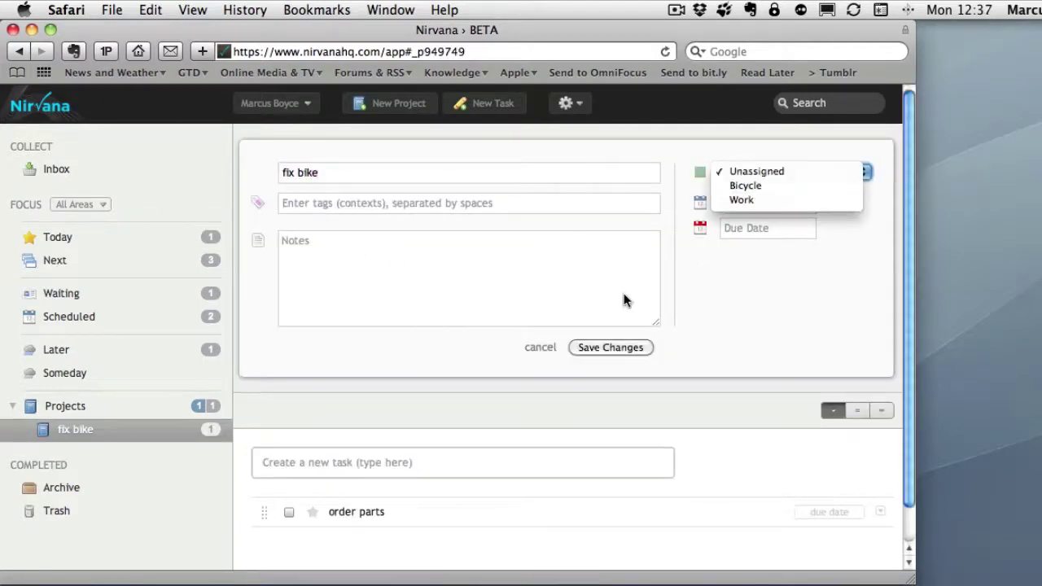
{"action": "left_click", "coordinate": [745, 186]}
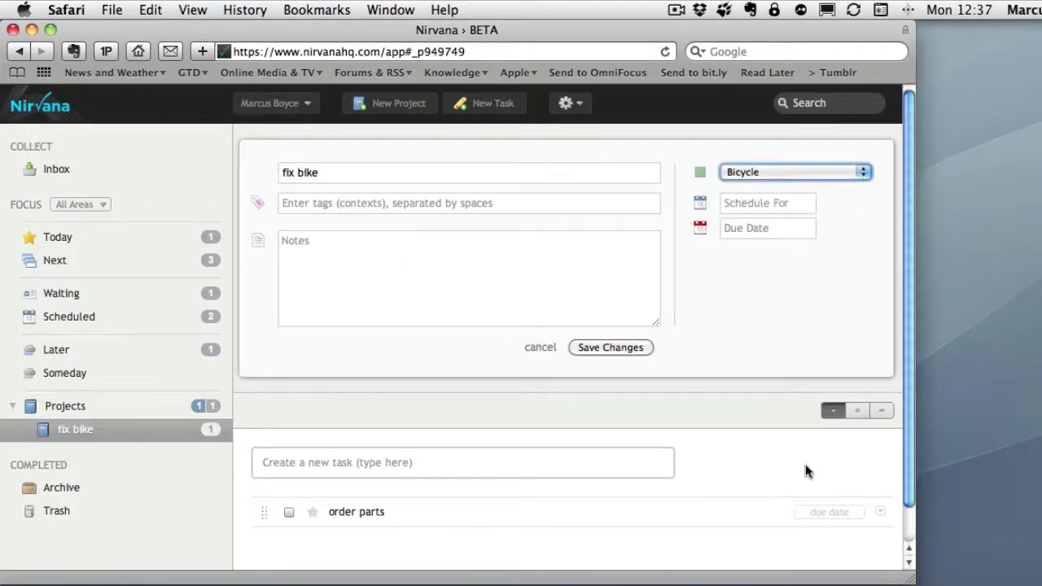
{"action": "left_click", "coordinate": [610, 348]}
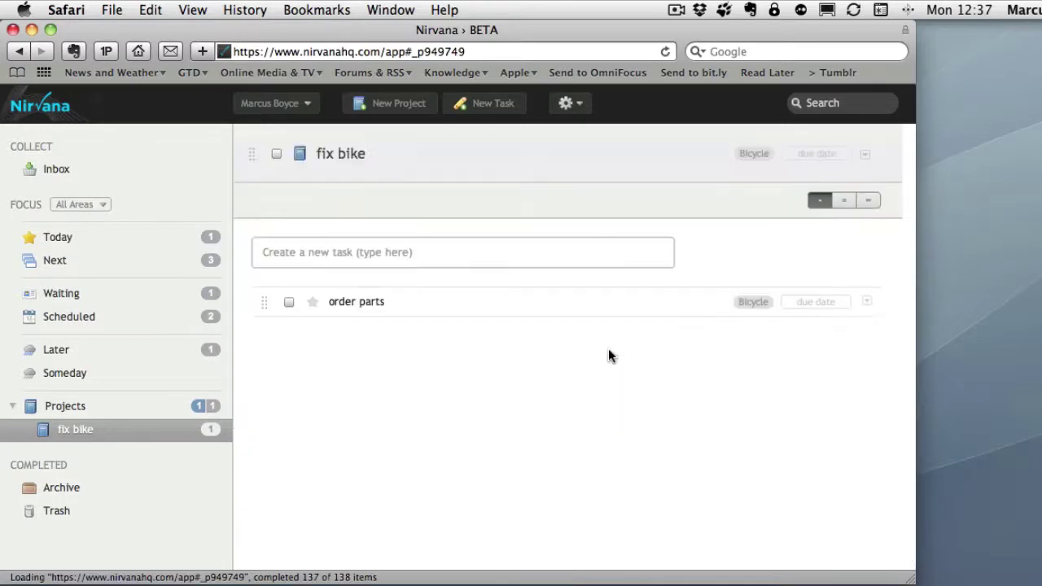
- Assign the "Brush up on GTD (Getting Things Done)" task in Next to the Work area and save it
{"action": "left_click", "coordinate": [88, 294]}
{"action": "left_click", "coordinate": [89, 266]}
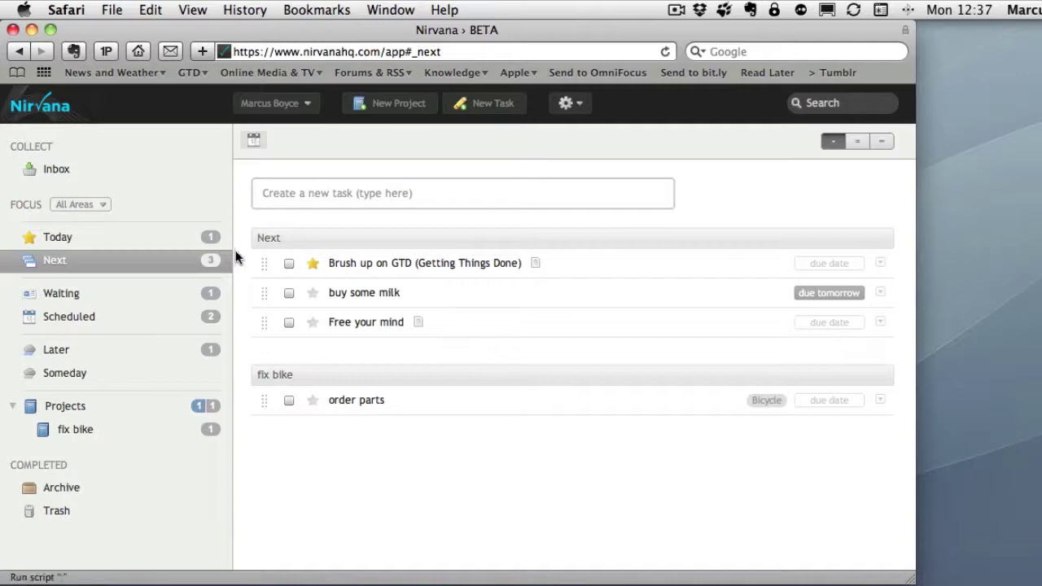
{"action": "left_click", "coordinate": [489, 264]}
{"action": "left_click", "coordinate": [787, 282]}
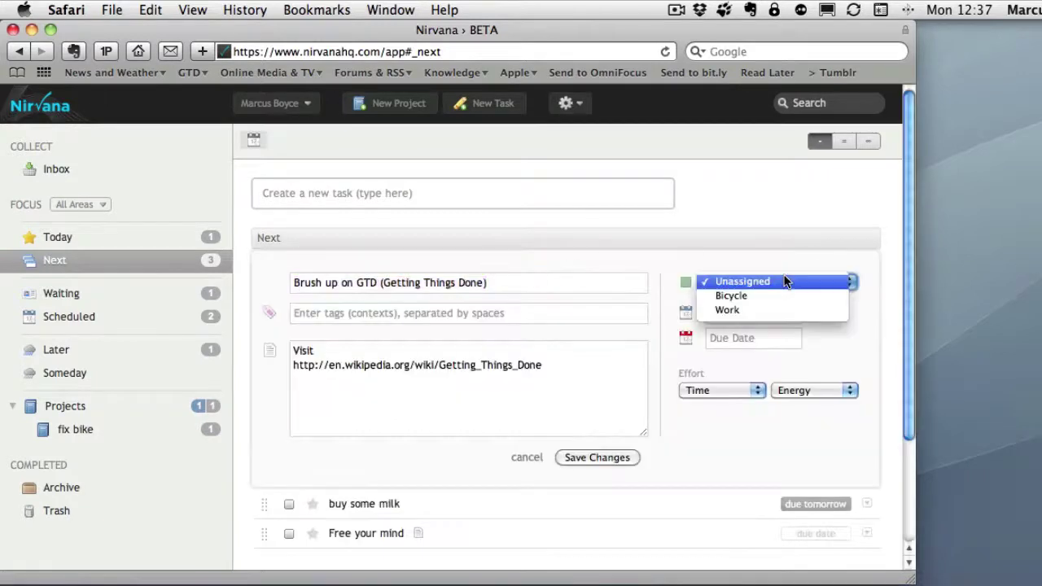
{"action": "left_click", "coordinate": [752, 309]}
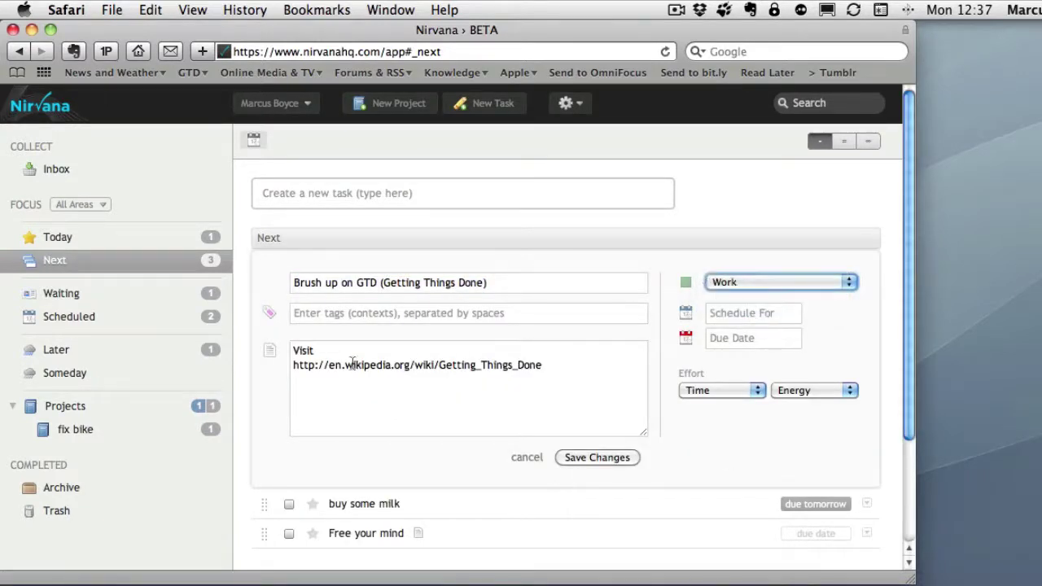
{"action": "left_click", "coordinate": [599, 457]}
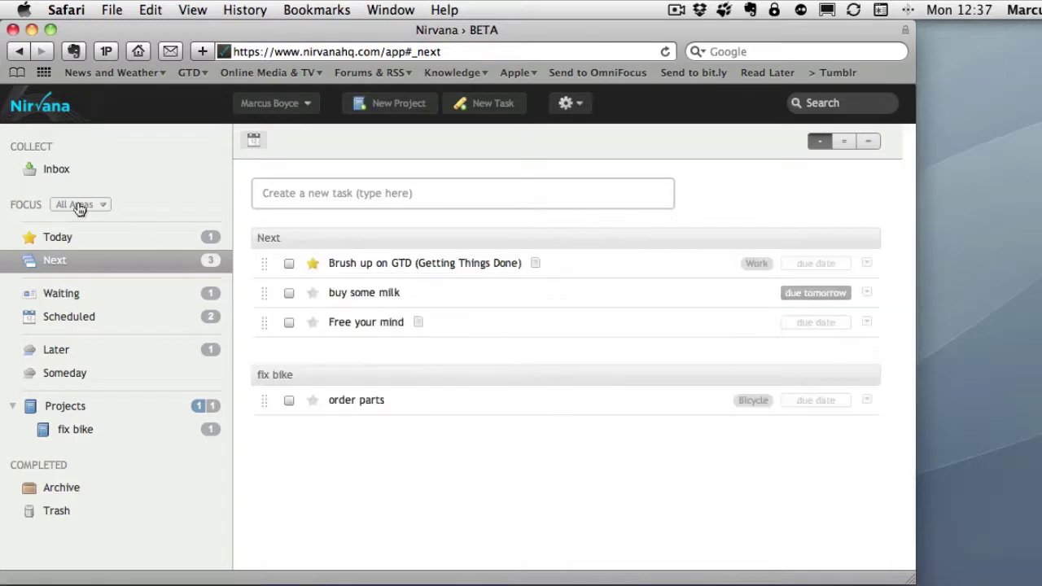
- Filter the Next list by the Bicycle area and by the Work area, and return to All Areas
{"action": "left_click", "coordinate": [79, 206]}
{"action": "left_click", "coordinate": [92, 270]}
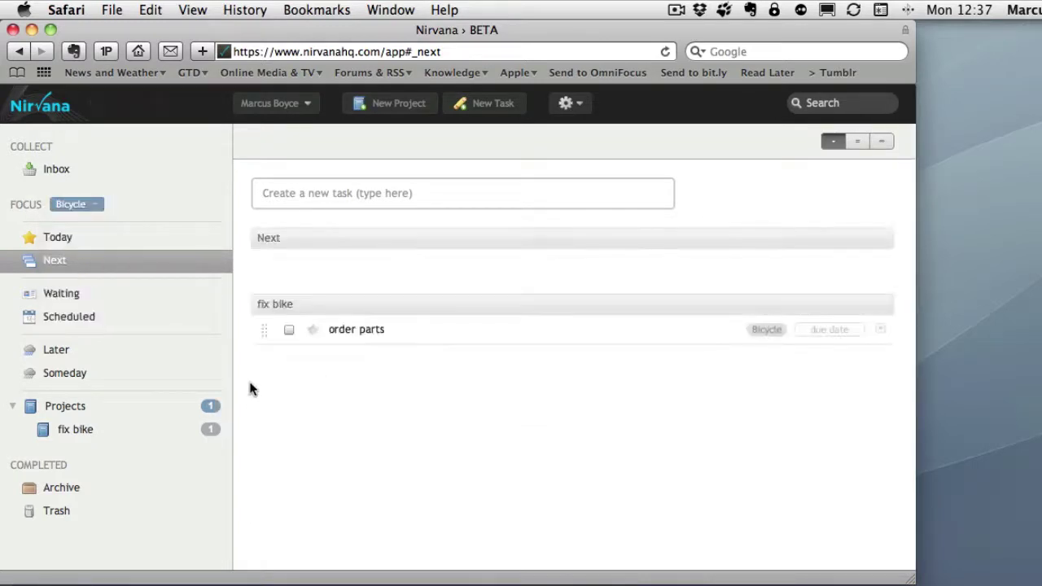
{"action": "left_click", "coordinate": [76, 205]}
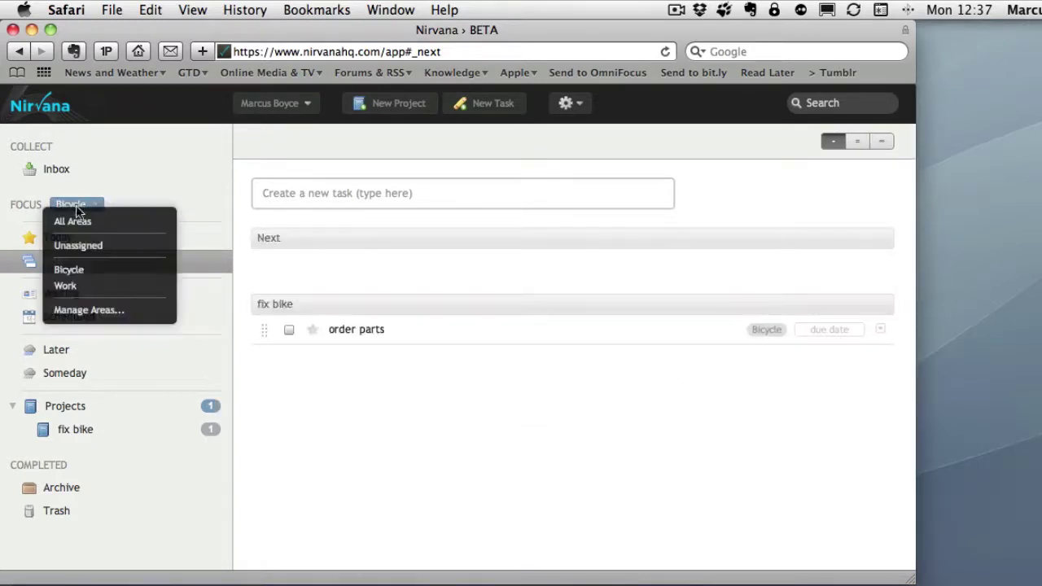
{"action": "left_click", "coordinate": [90, 276]}
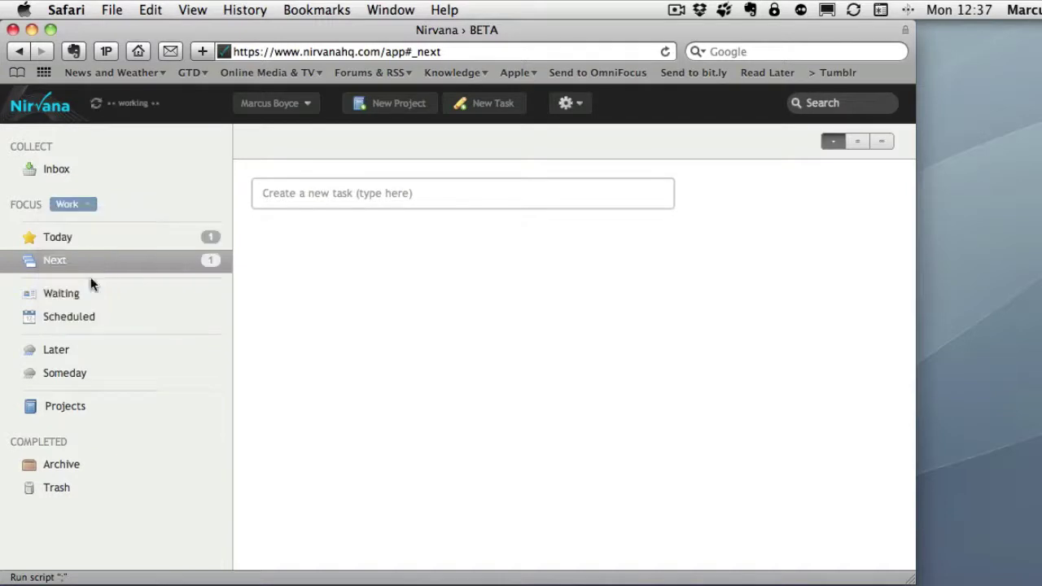
{"action": "left_click", "coordinate": [85, 205]}
{"action": "left_click", "coordinate": [82, 230]}
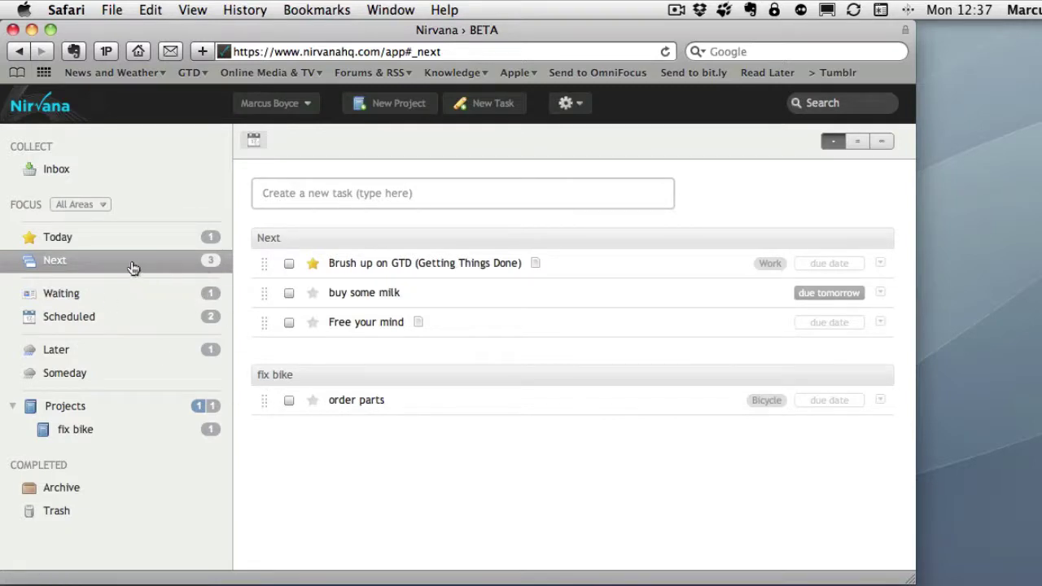
- Tag the "Brush up on GTD (Getting Things Done)" and "Free your mind" tasks with "gtd" and save both
{"action": "left_click", "coordinate": [411, 272]}
{"action": "left_click", "coordinate": [450, 317]}
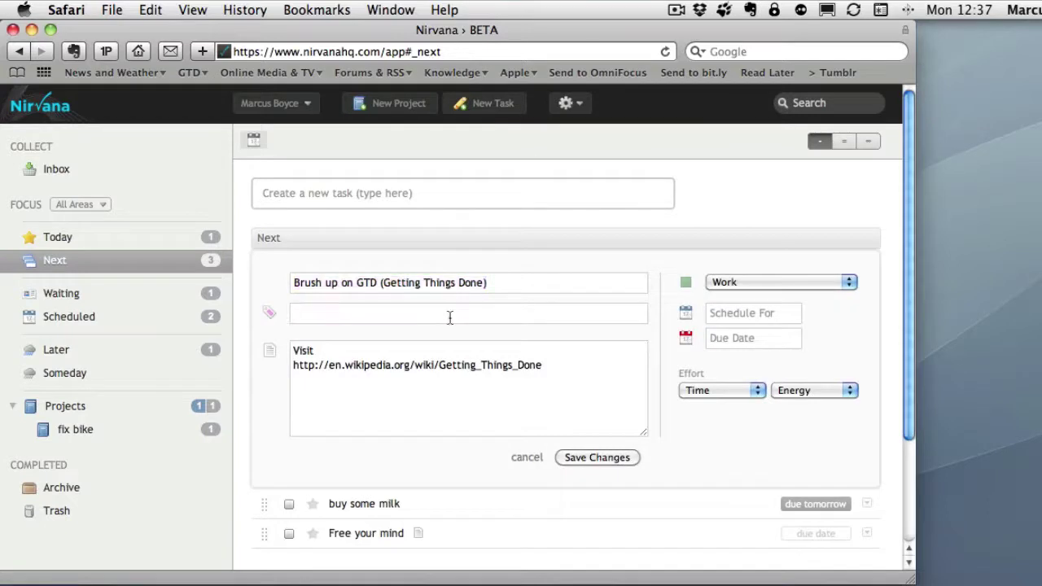
{"action": "type", "text": "gtd"}
{"action": "left_click", "coordinate": [624, 456]}
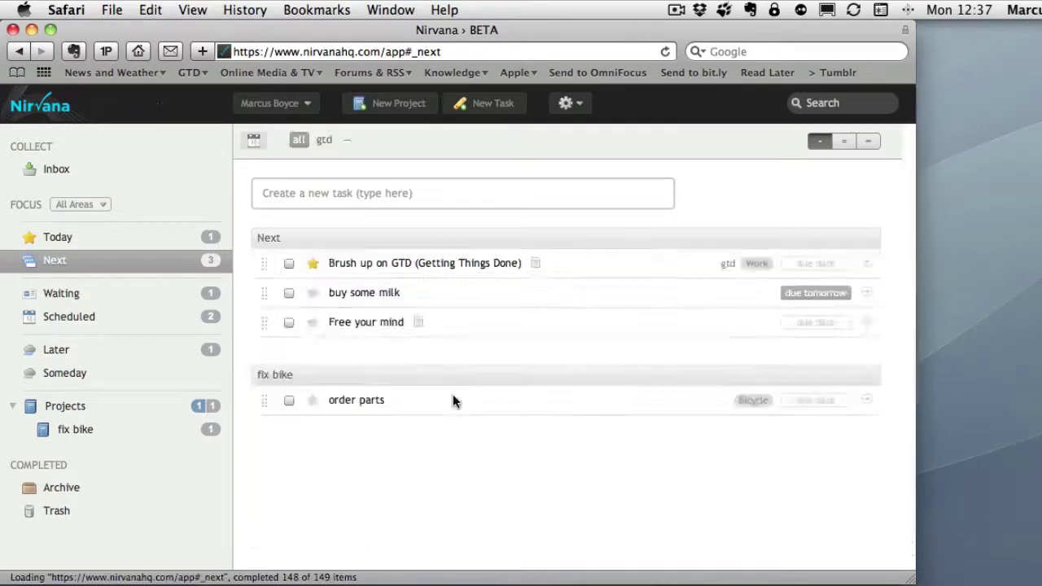
{"action": "left_click", "coordinate": [371, 324]}
{"action": "left_click", "coordinate": [343, 368]}
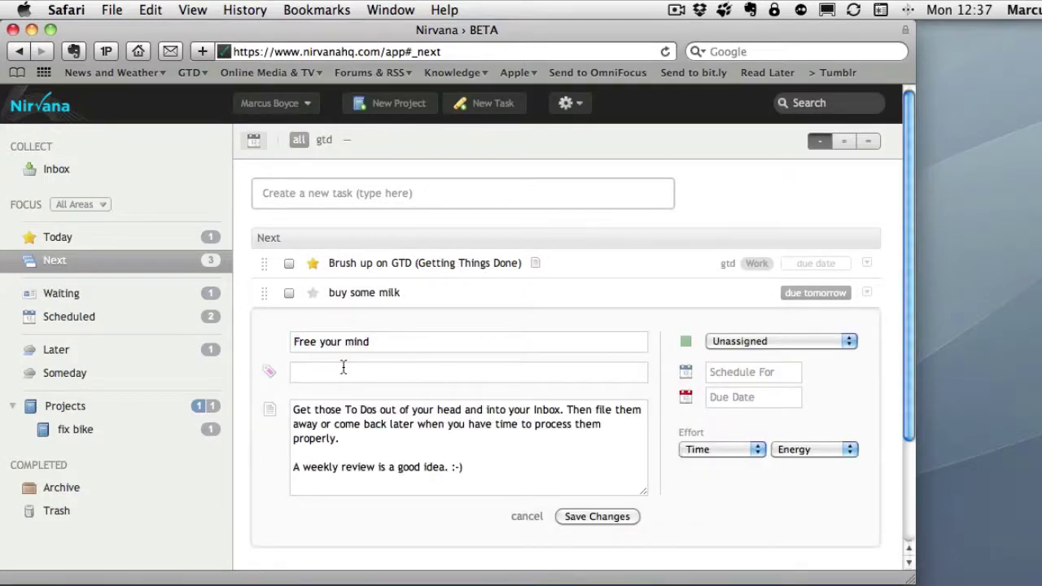
{"action": "type", "text": "gtd"}
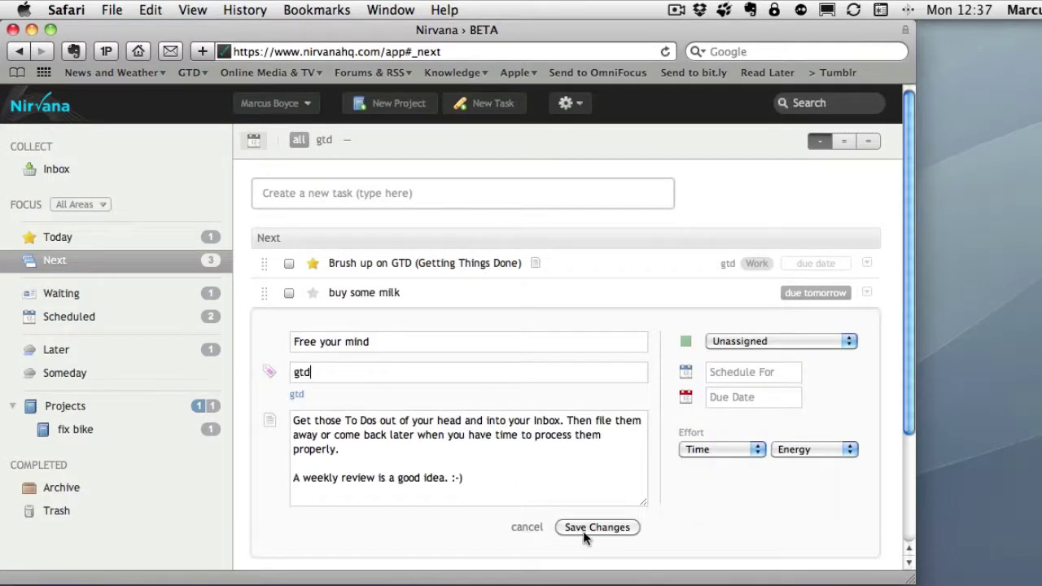
{"action": "left_click", "coordinate": [583, 529]}
- Tag the "order parts" task of the "fix bike" project with "gt" and save it
{"action": "left_click", "coordinate": [338, 405]}
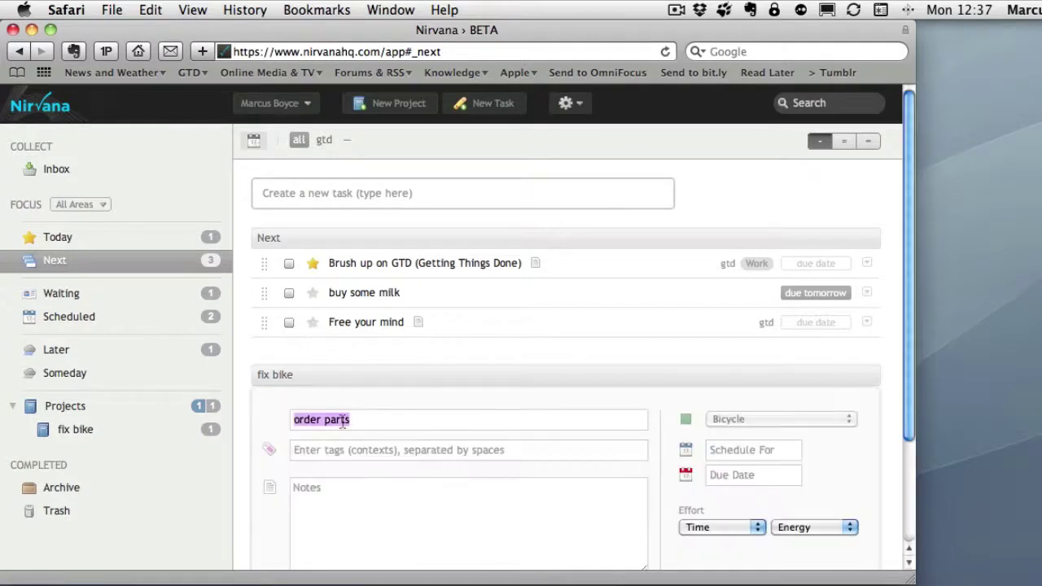
{"action": "left_click", "coordinate": [351, 448]}
{"action": "type", "text": "gt"}
{"action": "key", "text": "Return"}
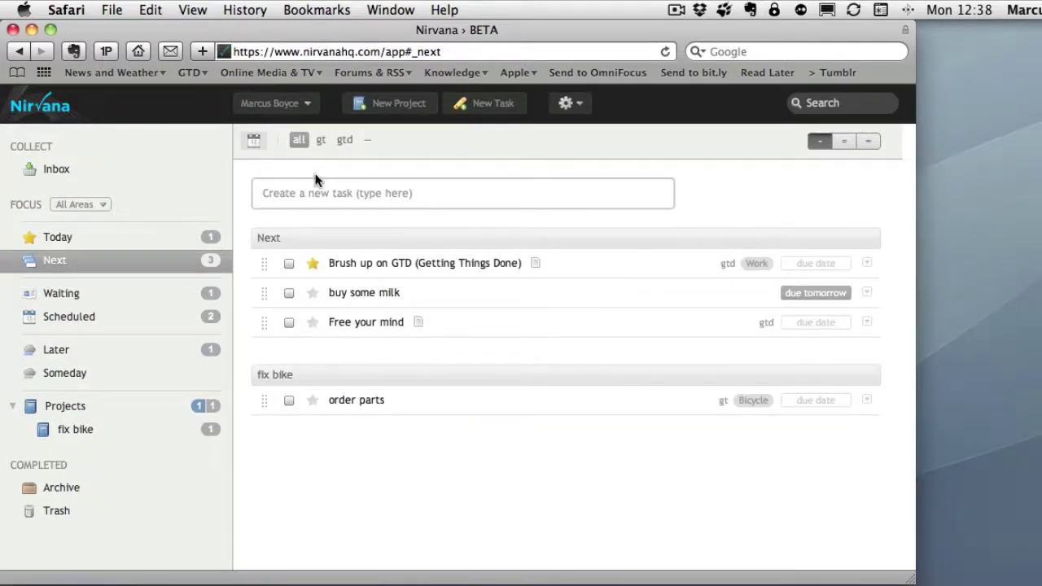
- Filter the Next list by approaching due dates, by the tags "gt" and "gtd", and by tasks without tags
{"action": "left_click", "coordinate": [258, 151]}
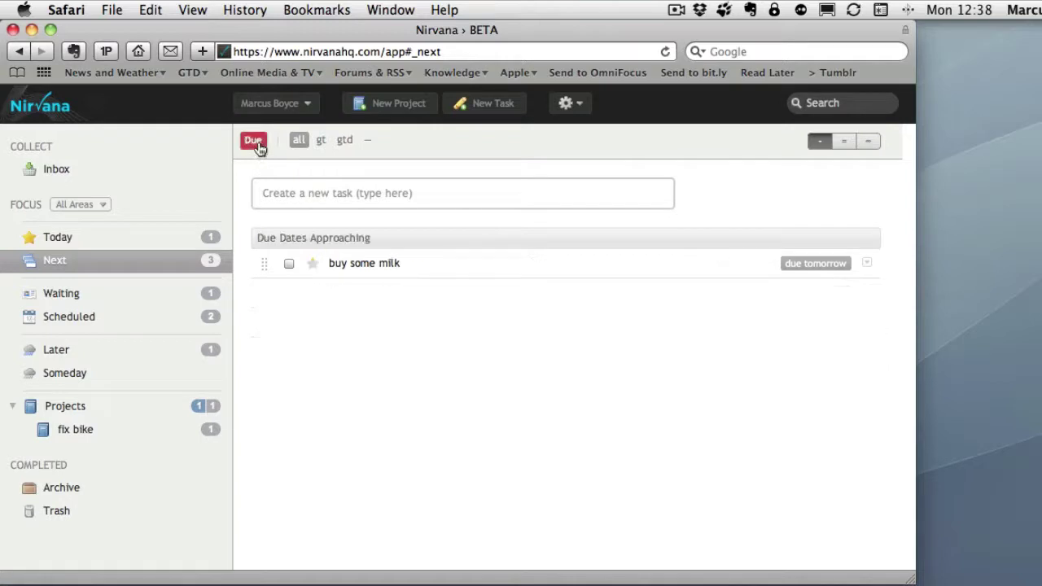
{"action": "left_click", "coordinate": [256, 144]}
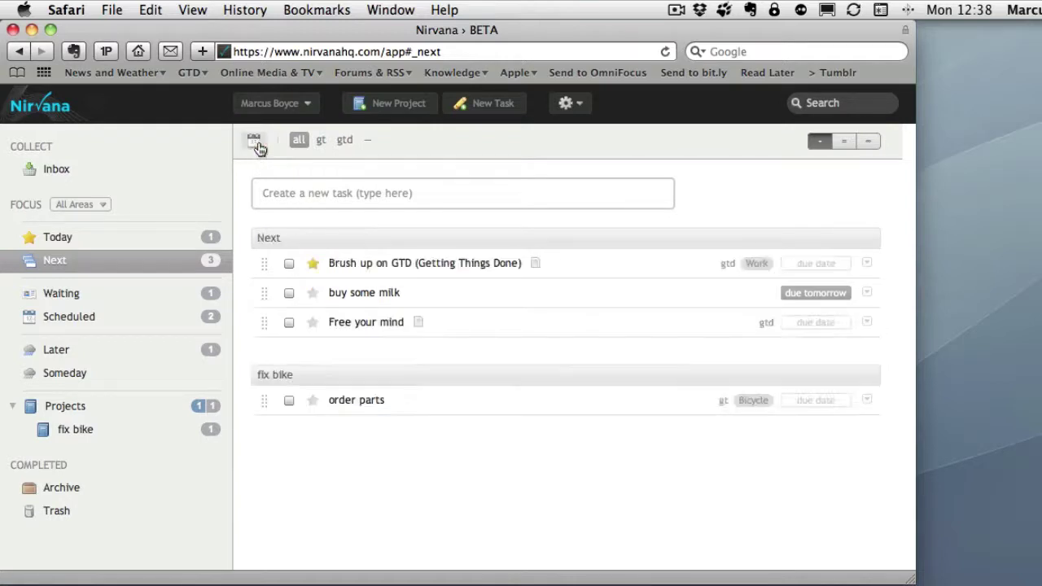
{"action": "left_click", "coordinate": [320, 145]}
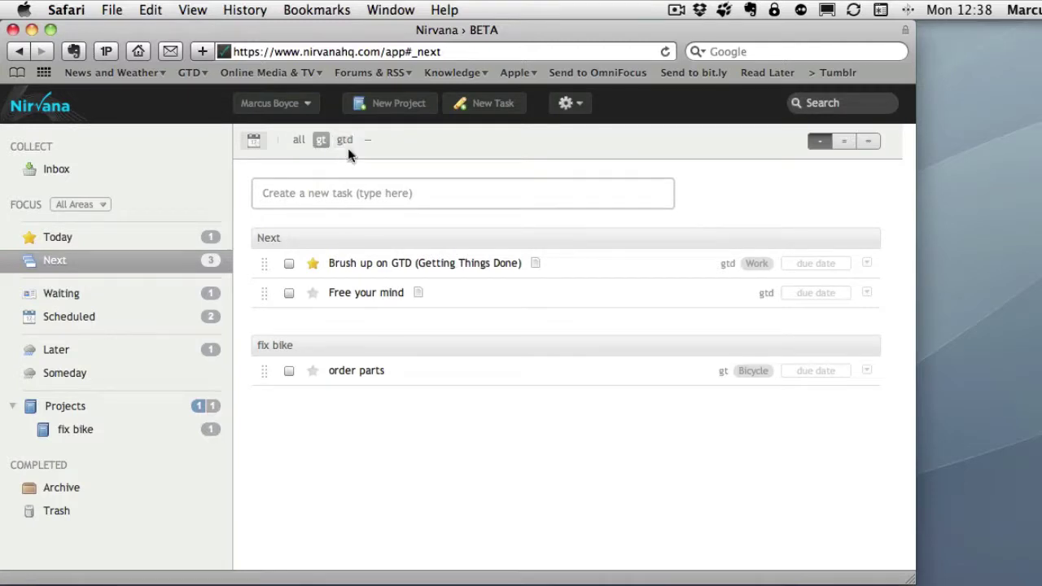
{"action": "left_click", "coordinate": [345, 142]}
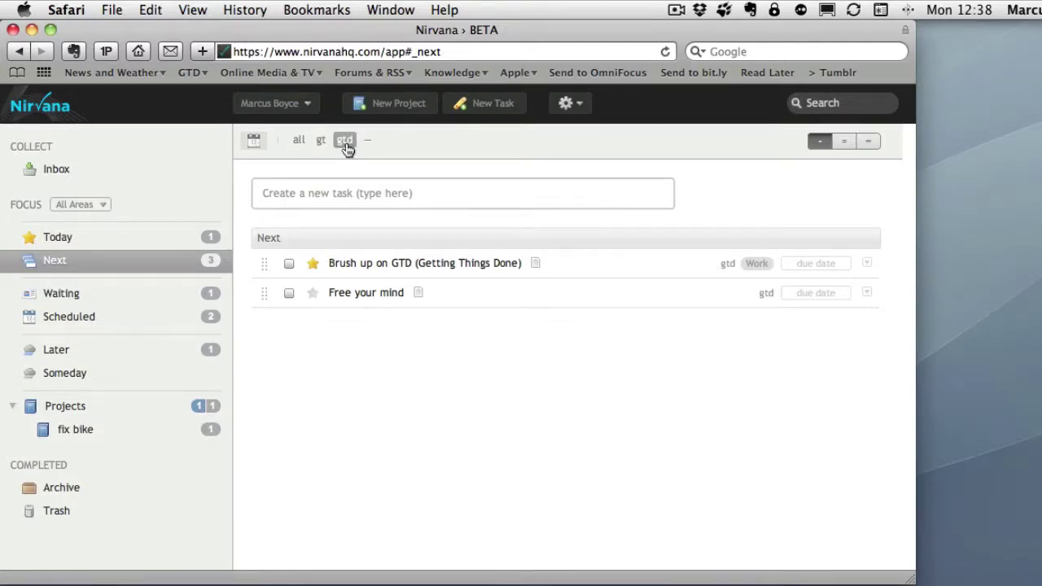
{"action": "left_click", "coordinate": [368, 144]}
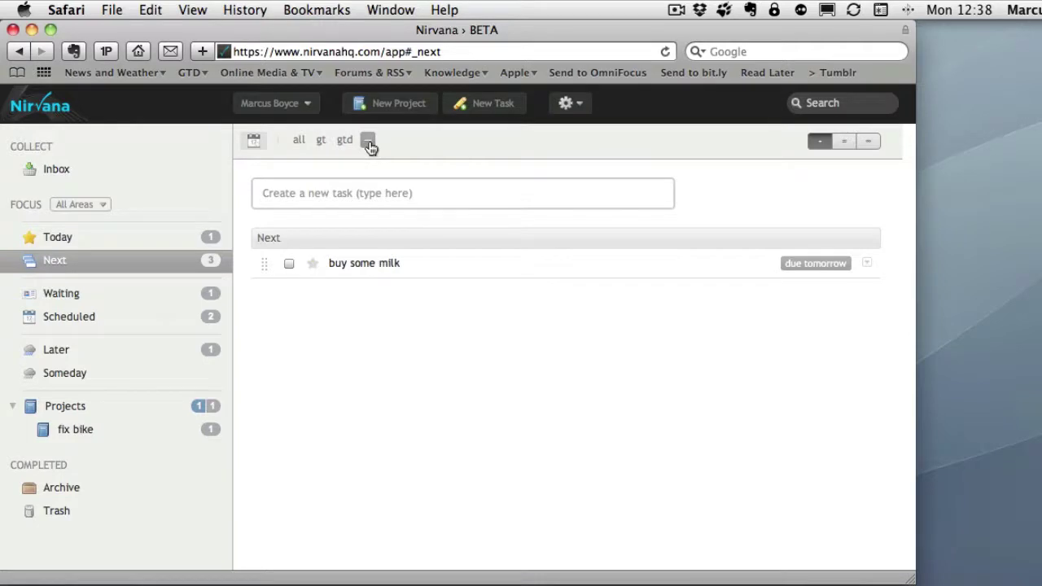
- Clear the tag filter on the Next list, open the "order parts" task and review its effort time options
{"action": "left_click", "coordinate": [298, 140]}
{"action": "mouse_move", "coordinate": [568, 574]}
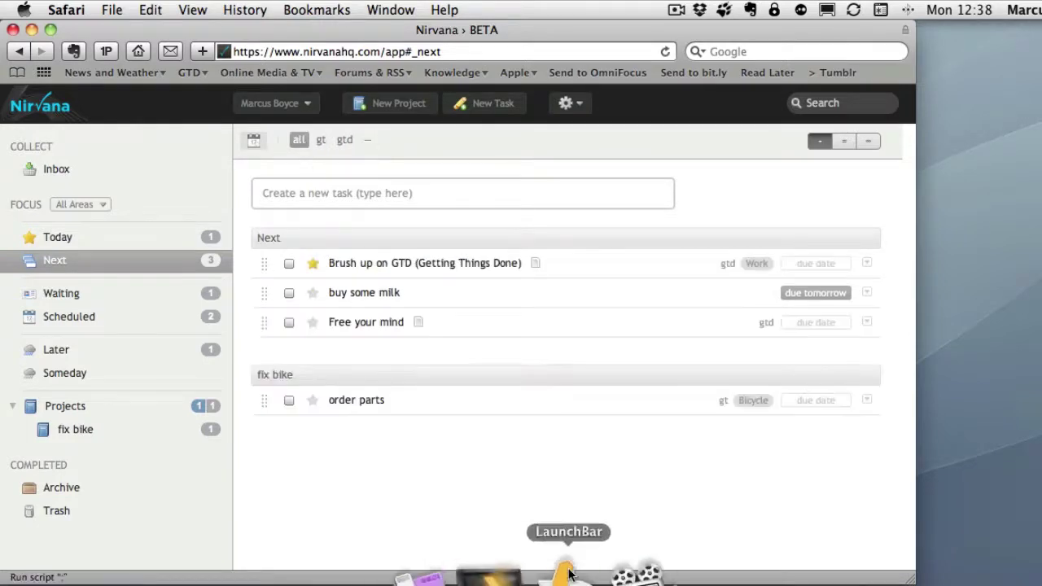
{"action": "left_click", "coordinate": [346, 400]}
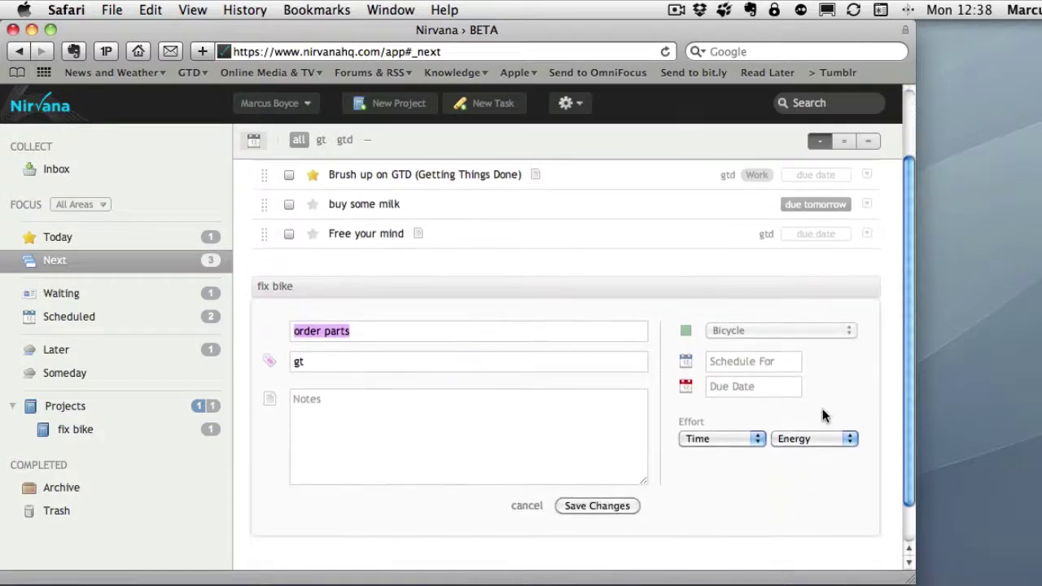
{"action": "left_click", "coordinate": [693, 441]}
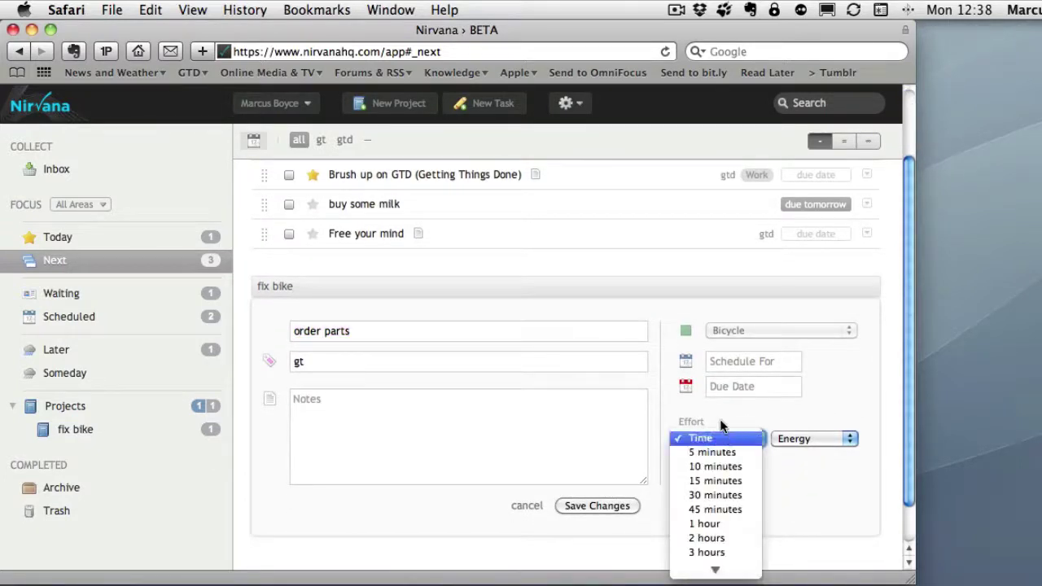
{"action": "left_click", "coordinate": [717, 414]}
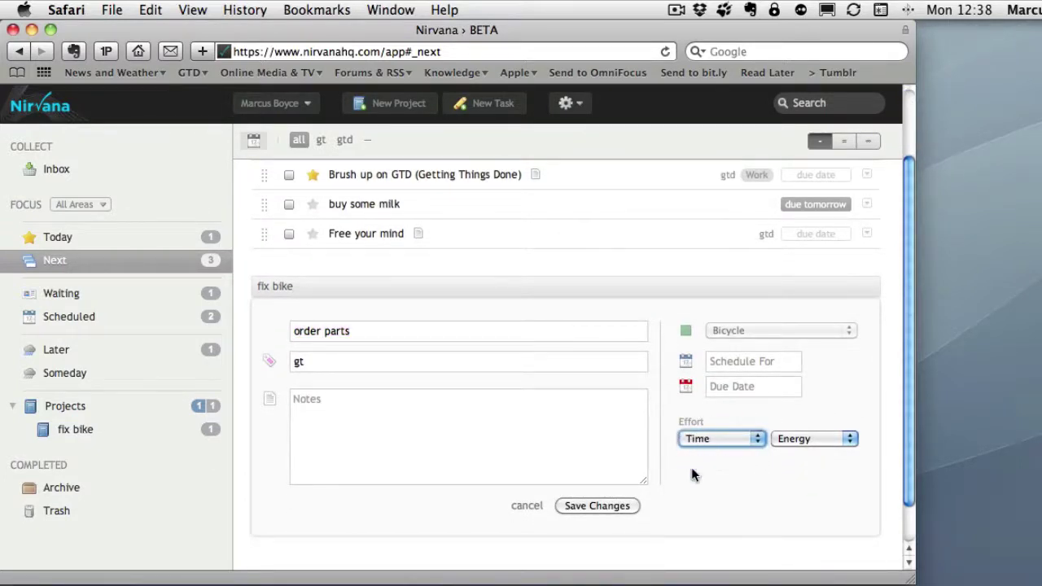
{"action": "left_click", "coordinate": [714, 441]}
{"action": "mouse_move", "coordinate": [714, 570]}
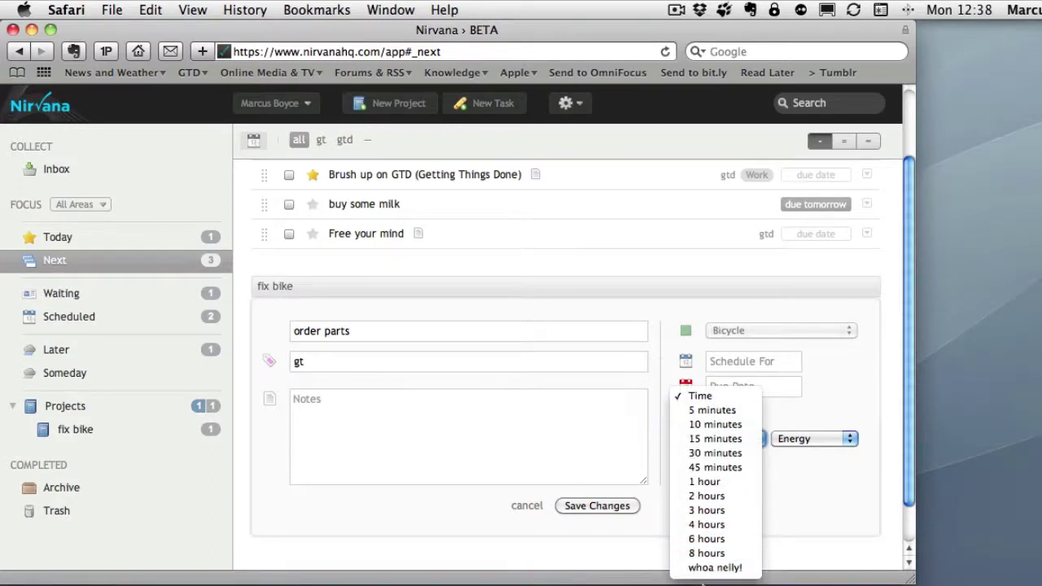
{"action": "left_click", "coordinate": [832, 493]}
- Set the "order parts" task's effort to low energy and 5 minutes, and save the changes
{"action": "left_click", "coordinate": [814, 438]}
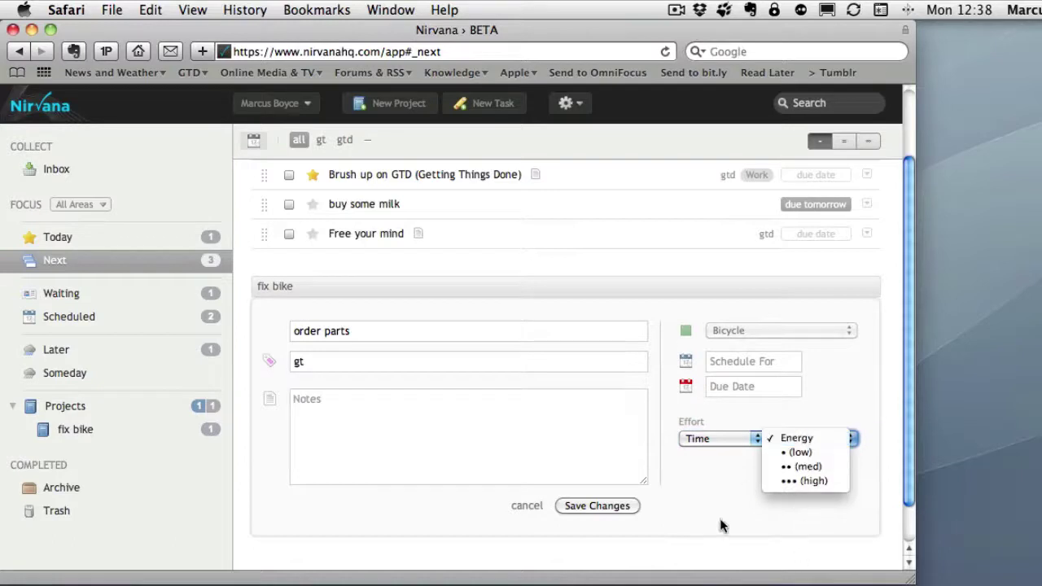
{"action": "left_click", "coordinate": [812, 481]}
{"action": "left_click", "coordinate": [806, 438]}
{"action": "left_click", "coordinate": [800, 415]}
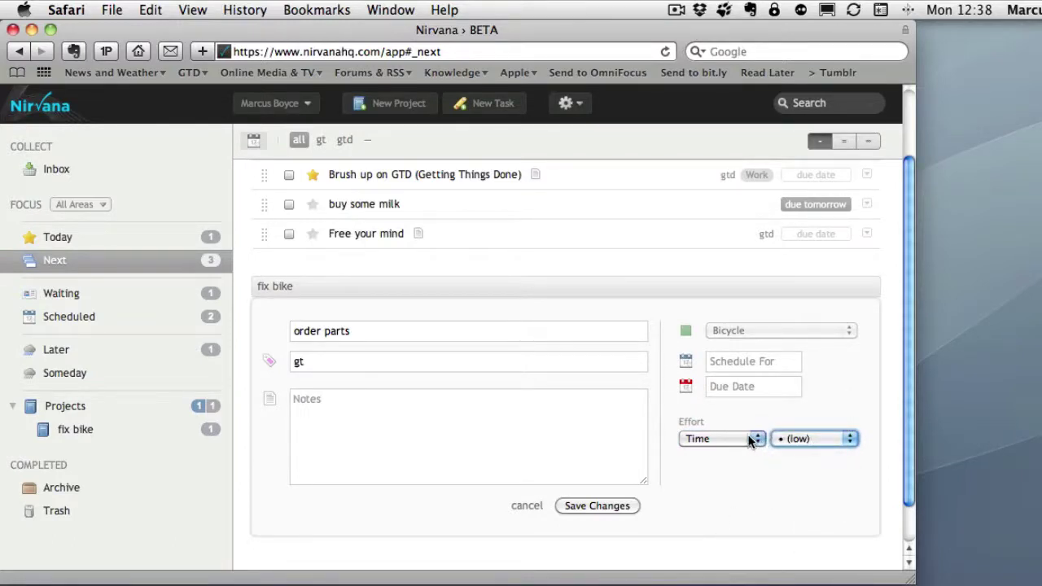
{"action": "left_click", "coordinate": [756, 438]}
{"action": "left_click", "coordinate": [726, 454]}
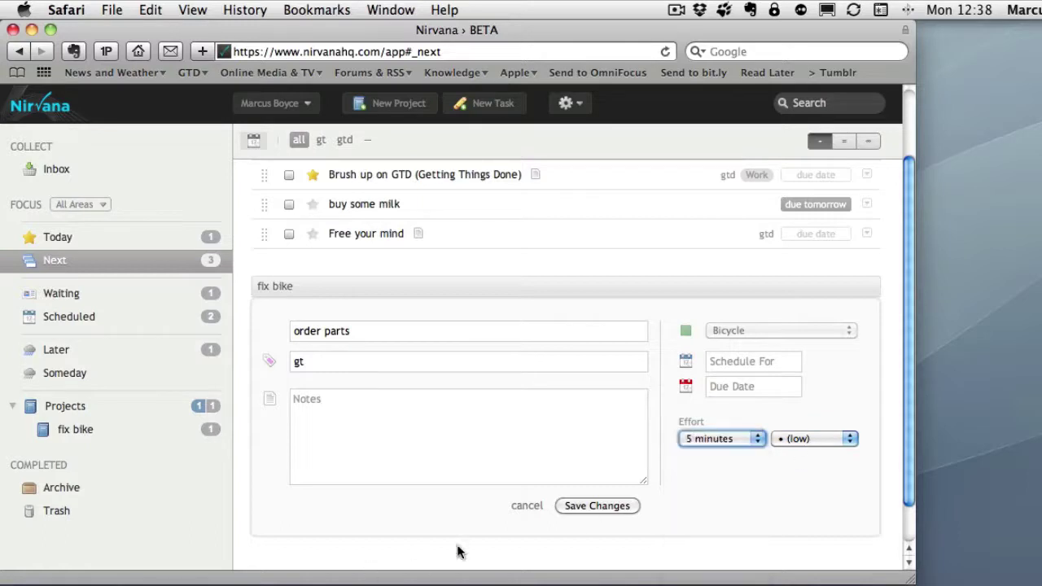
{"action": "left_click", "coordinate": [597, 506]}
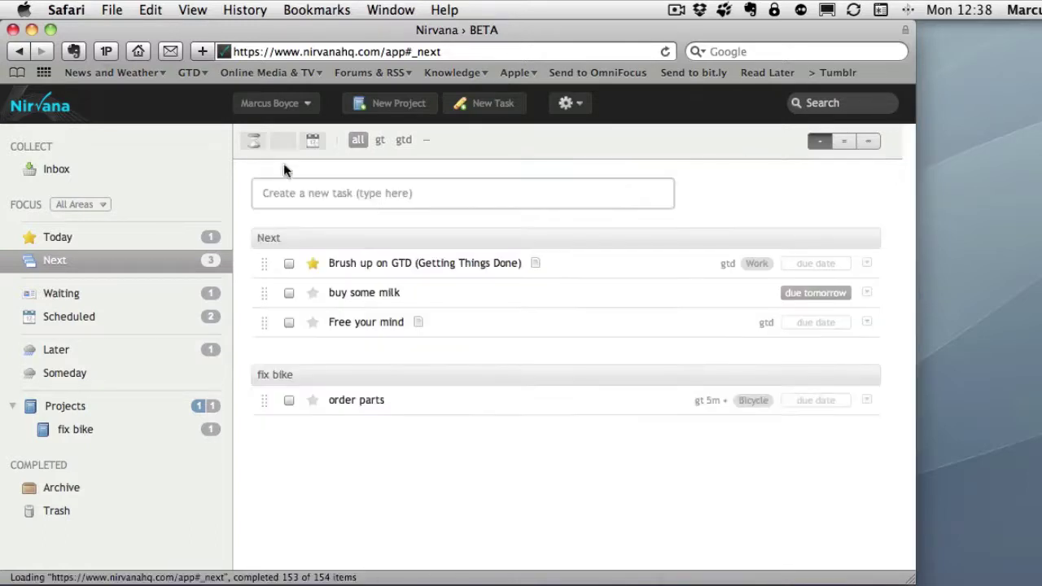
- In the preferences, set the font to Optima (mac) and the background color to Dark
{"action": "left_click", "coordinate": [304, 105]}
{"action": "left_click", "coordinate": [303, 145]}
{"action": "left_click", "coordinate": [346, 265]}
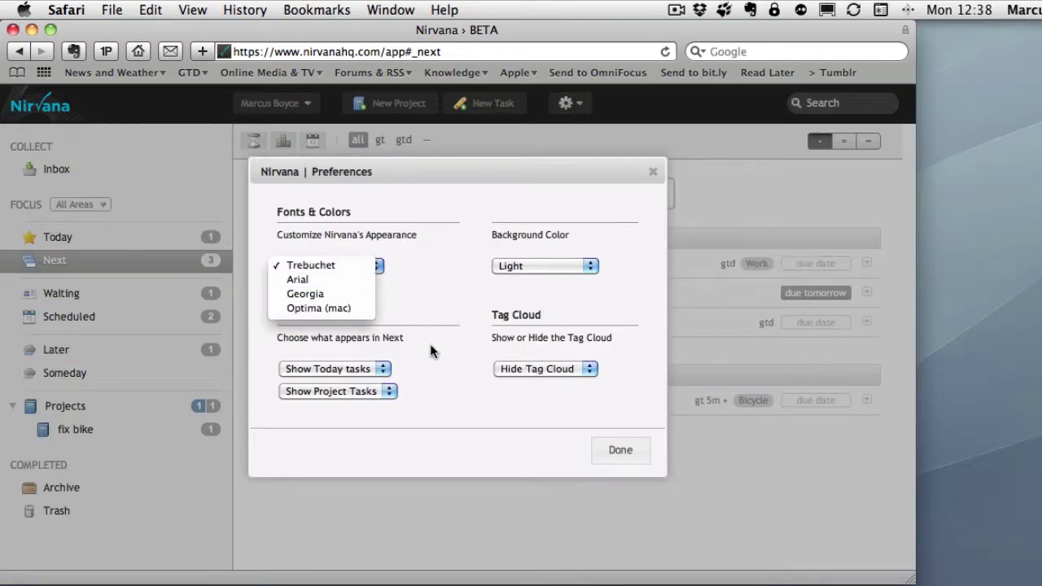
{"action": "left_click", "coordinate": [332, 308]}
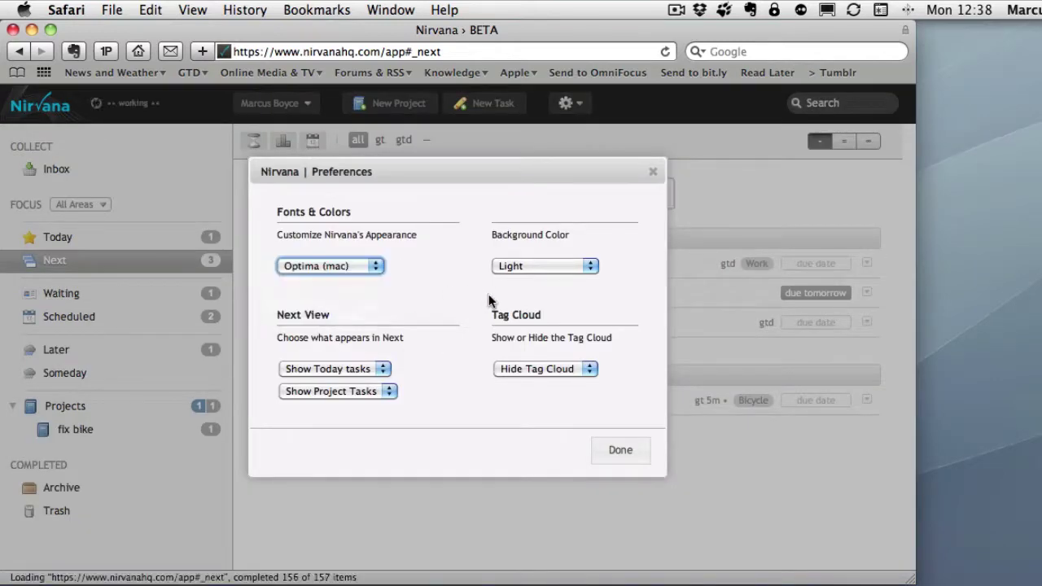
{"action": "left_click", "coordinate": [545, 266]}
{"action": "left_click", "coordinate": [536, 280]}
- Show the tag cloud, keep Today and project tasks shown in the Next view, and finish the preferences
{"action": "left_click", "coordinate": [537, 368]}
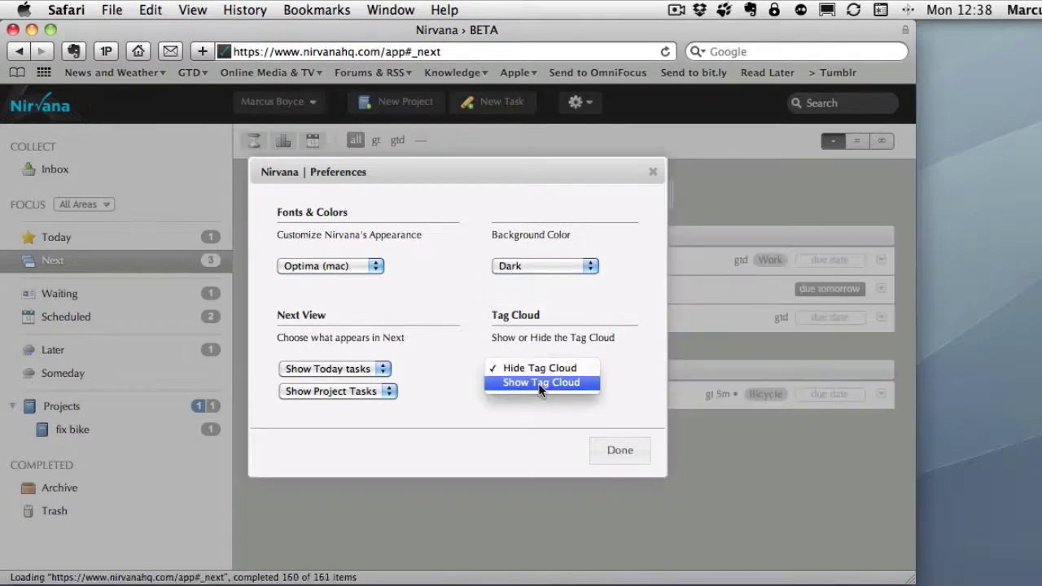
{"action": "left_click", "coordinate": [541, 383]}
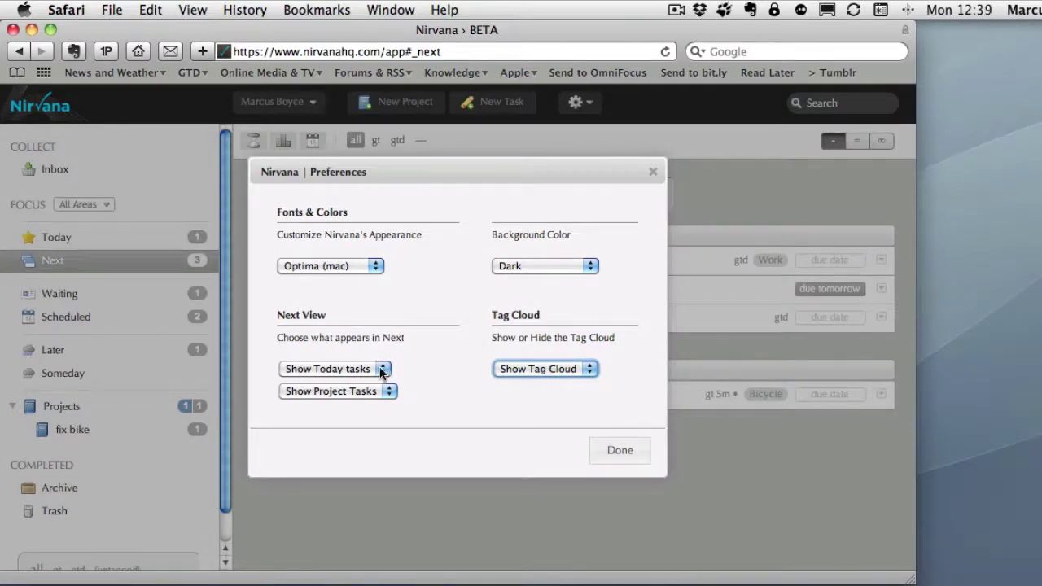
{"action": "left_click", "coordinate": [336, 368]}
{"action": "left_click", "coordinate": [384, 367]}
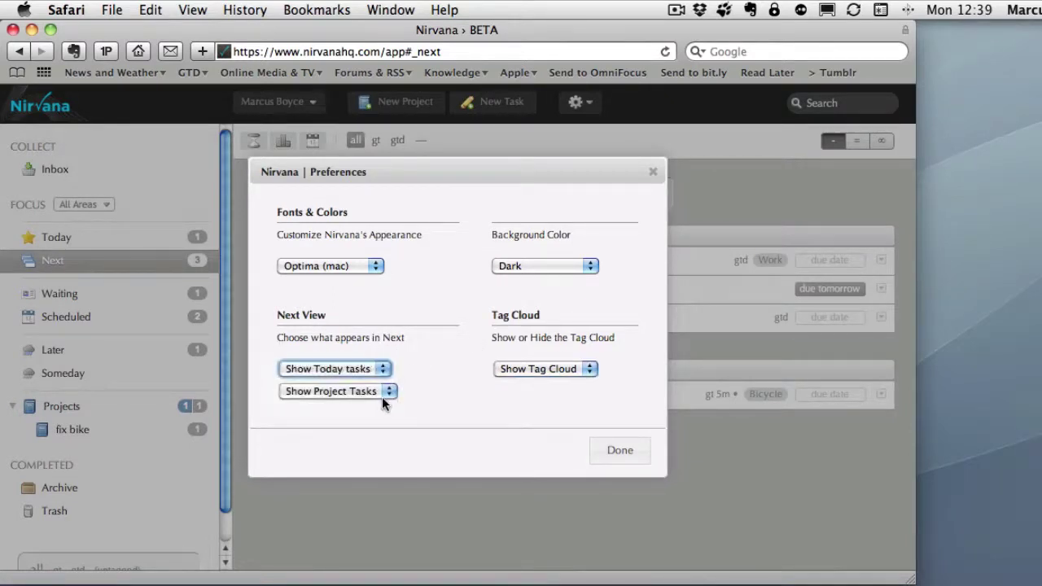
{"action": "left_click", "coordinate": [382, 394]}
{"action": "left_click", "coordinate": [411, 392]}
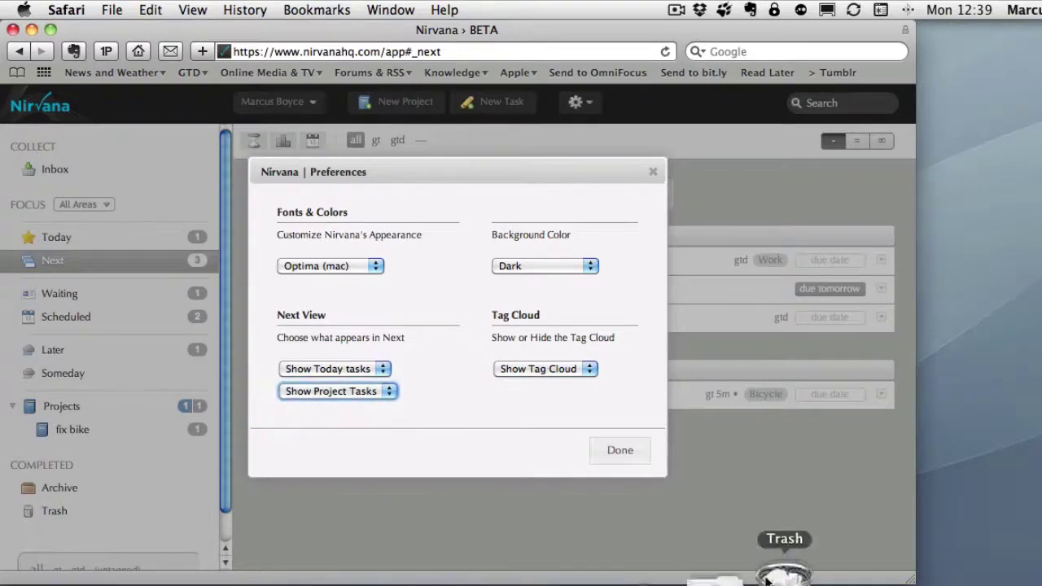
{"action": "left_click", "coordinate": [600, 450]}
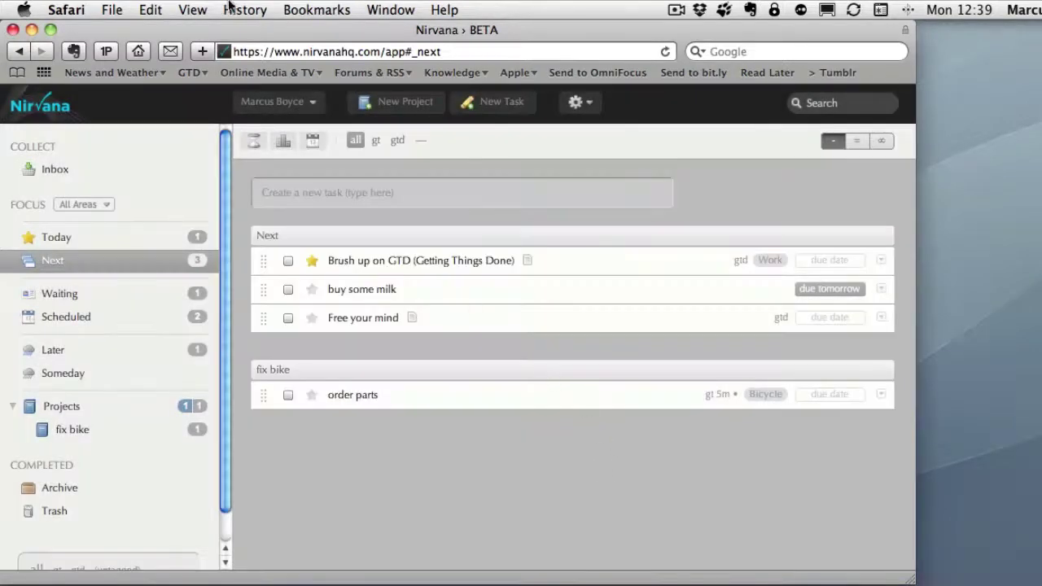
- Review the account settings, leave them without saving, and minimise the browser window
{"action": "left_click", "coordinate": [310, 102]}
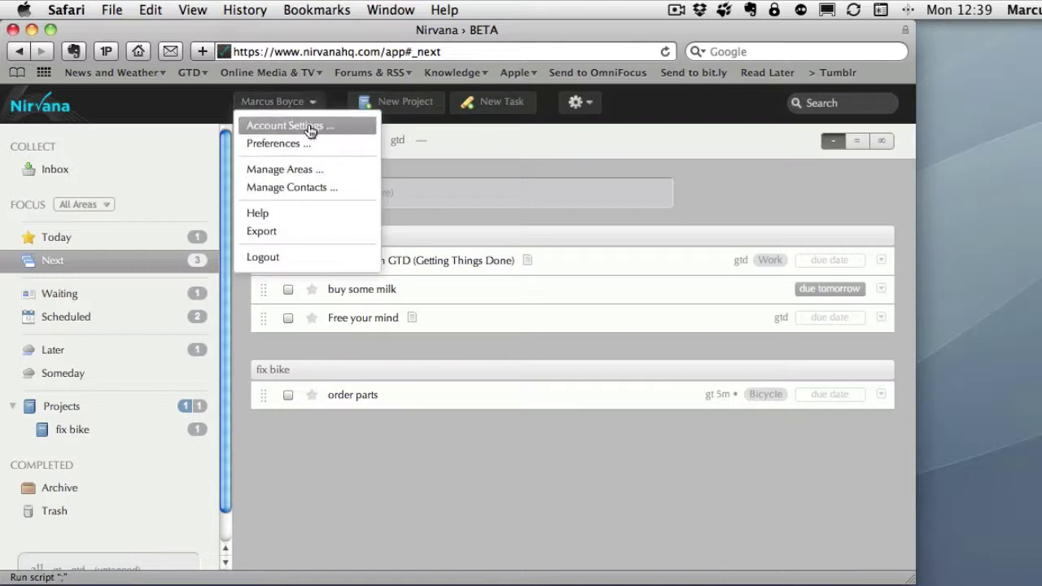
{"action": "left_click", "coordinate": [309, 127]}
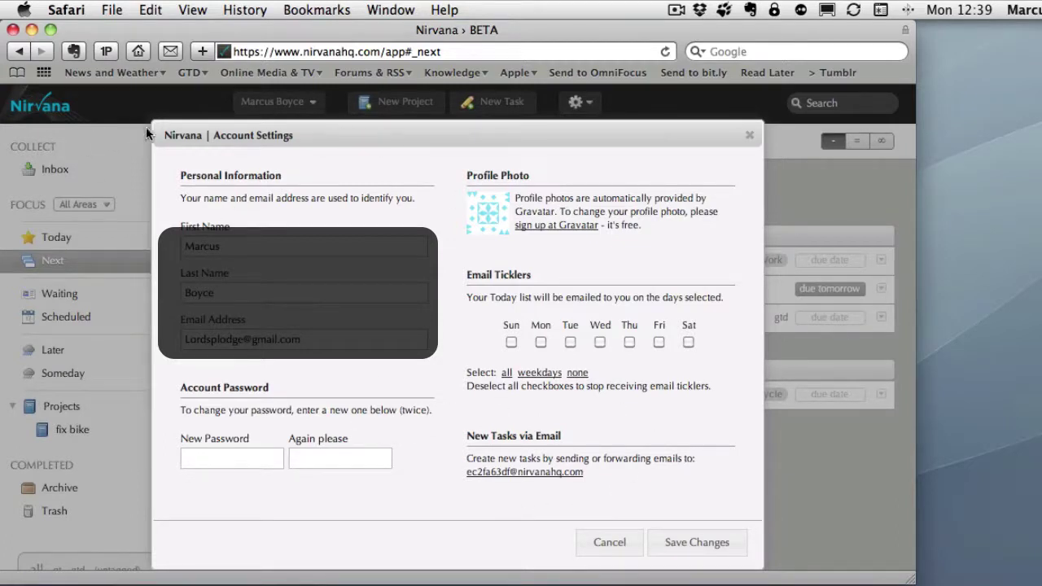
{"action": "left_click", "coordinate": [616, 542]}
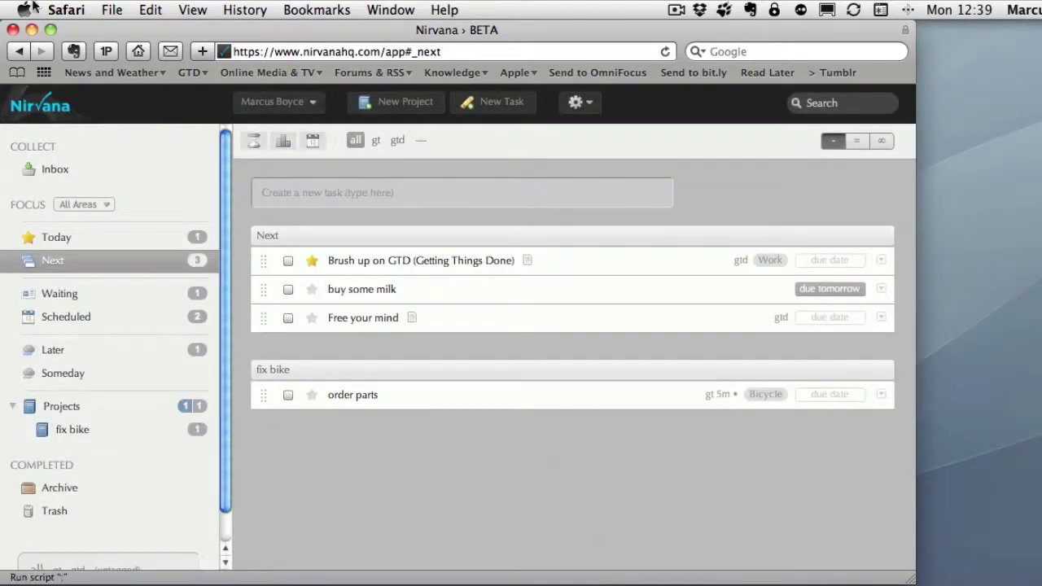
{"action": "left_click", "coordinate": [32, 30]}
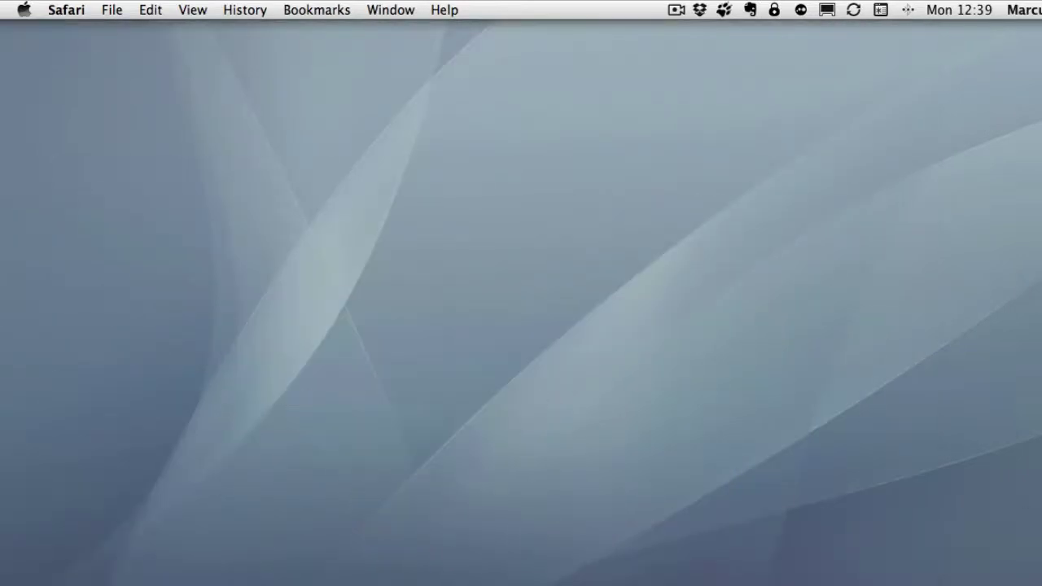